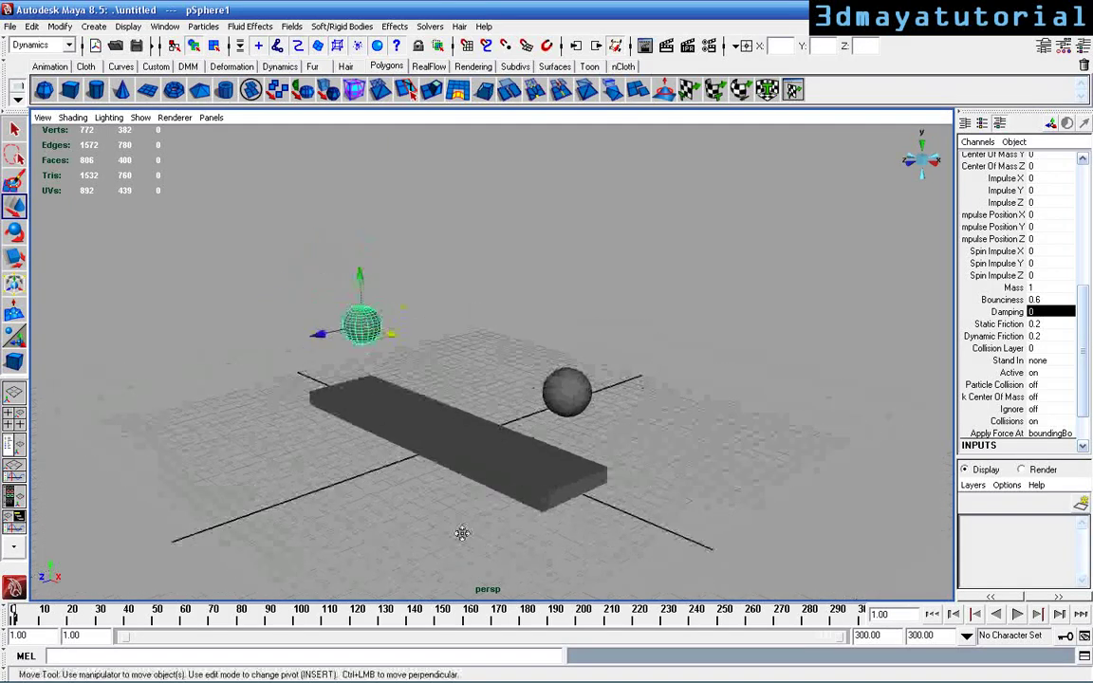
left_click_drag(461, 531, 446, 529, "alt")
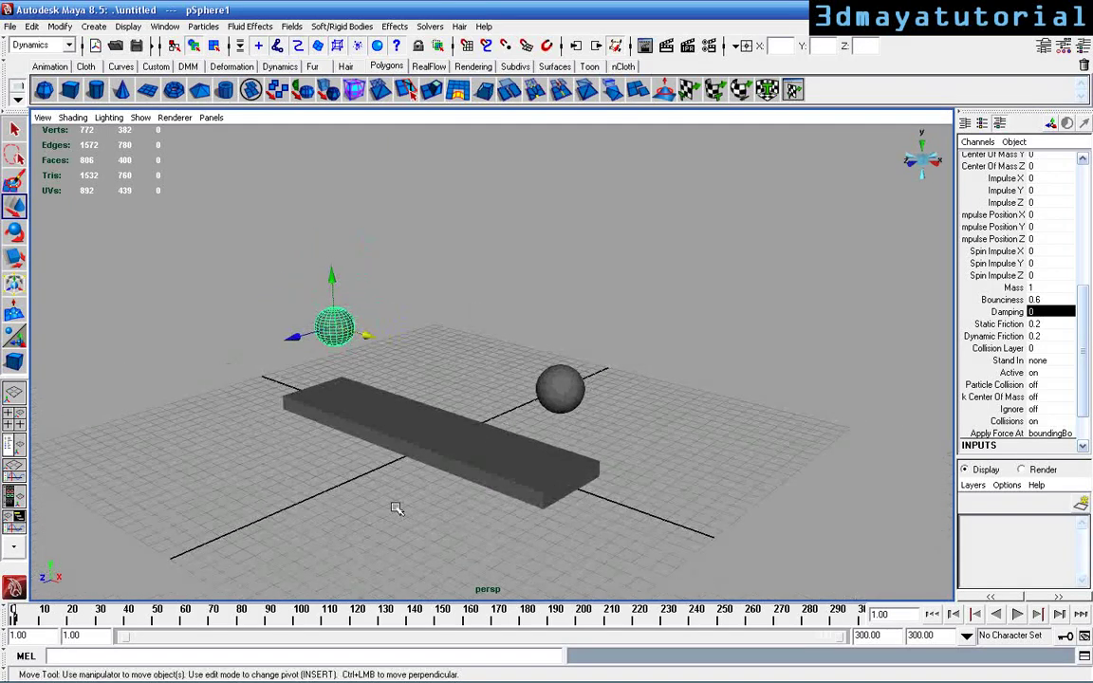
middle_click_drag(454, 497, 463, 529, "alt")
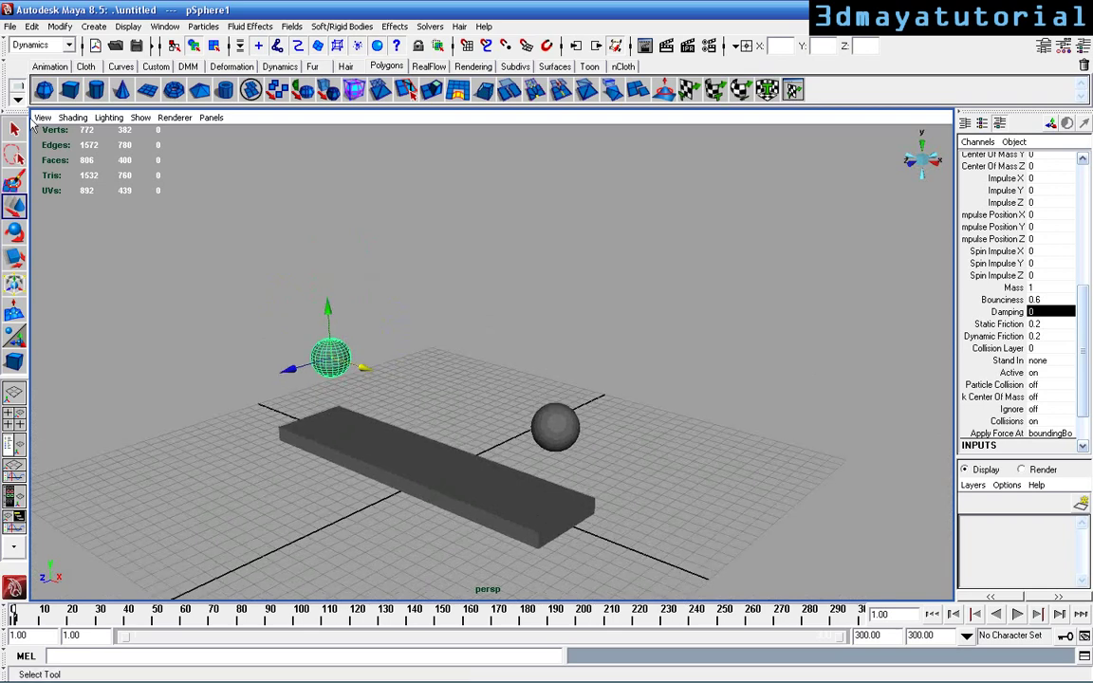
left_click(60, 46)
left_click(57, 44)
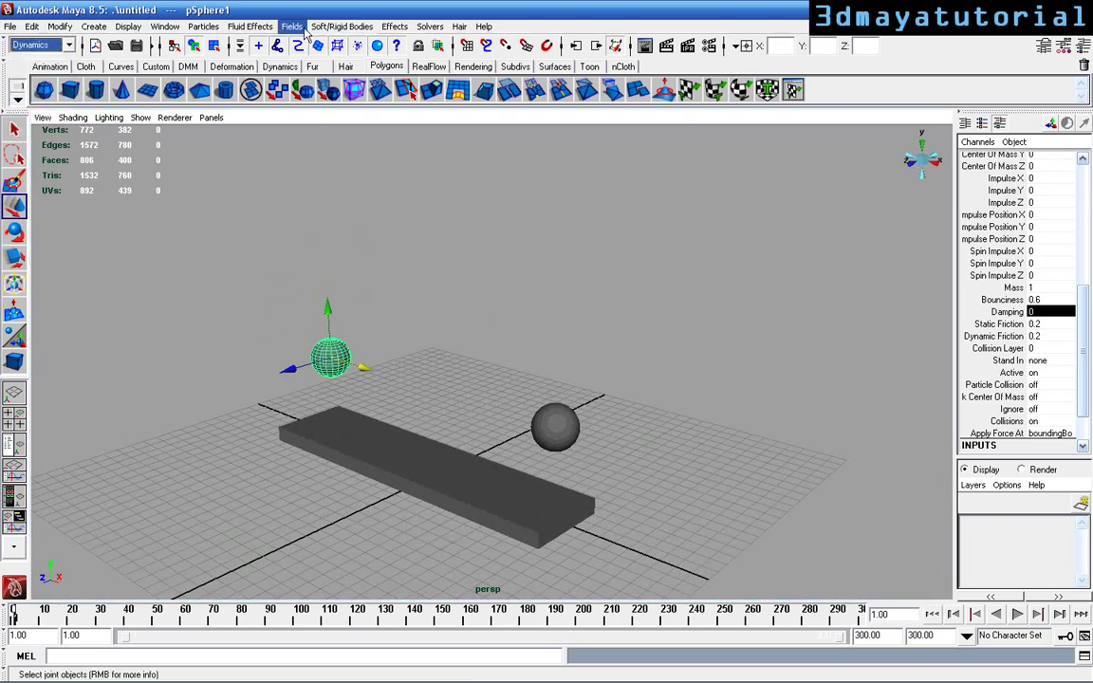
left_click(338, 27)
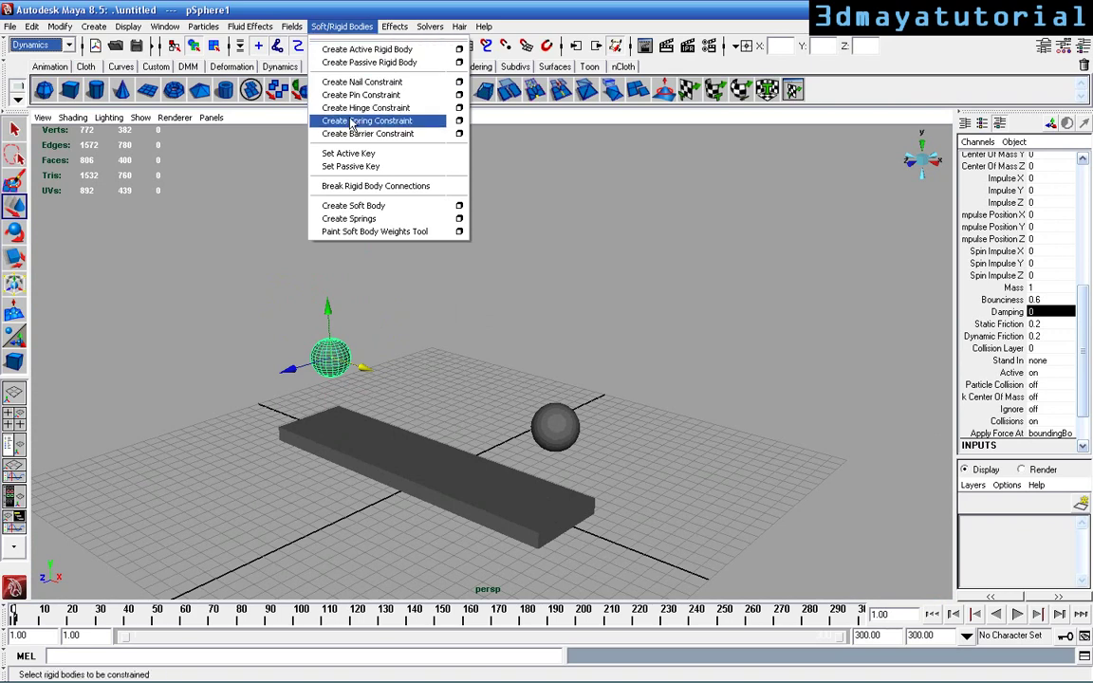
left_click(618, 214)
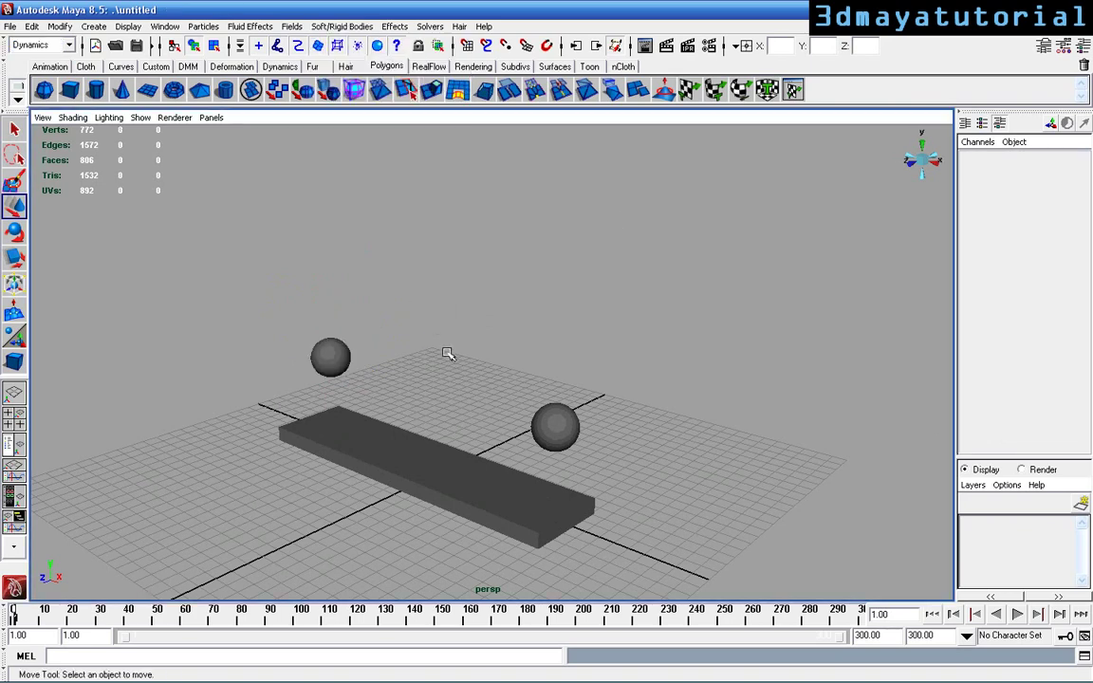
right_click_drag(449, 385, 495, 435, "alt")
middle_click_drag(495, 435, 486, 402, "alt")
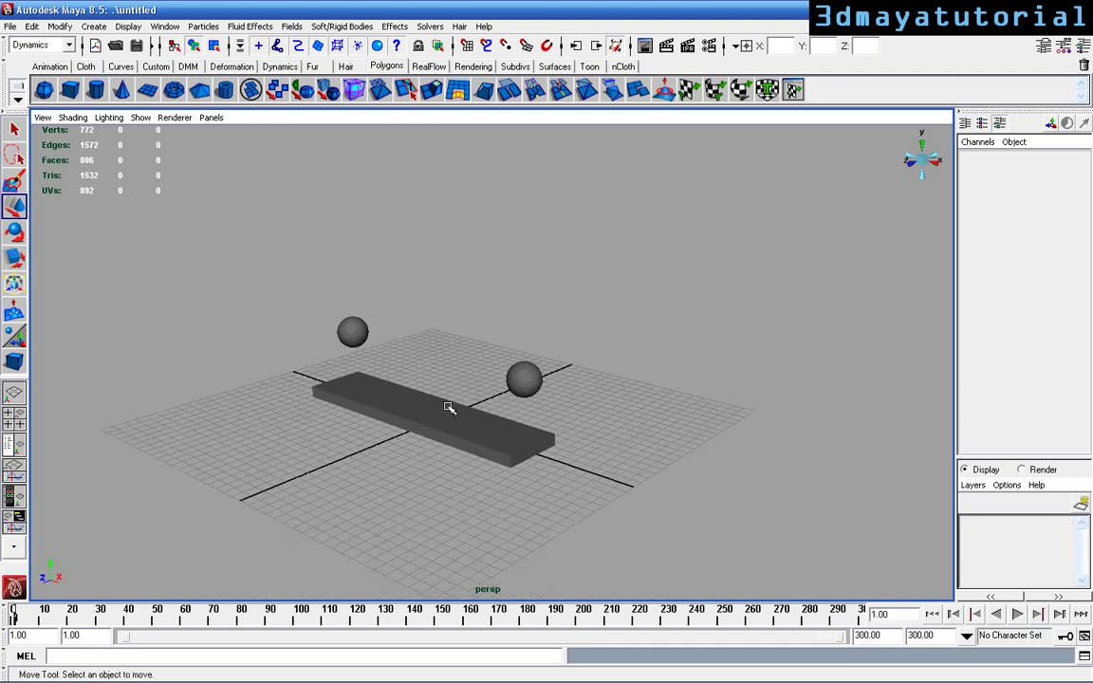
Play the existing simulation with the plank and one sphere selected, stop it, and rewind to frame 1
left_click(450, 408)
left_click(368, 332)
left_click(527, 379)
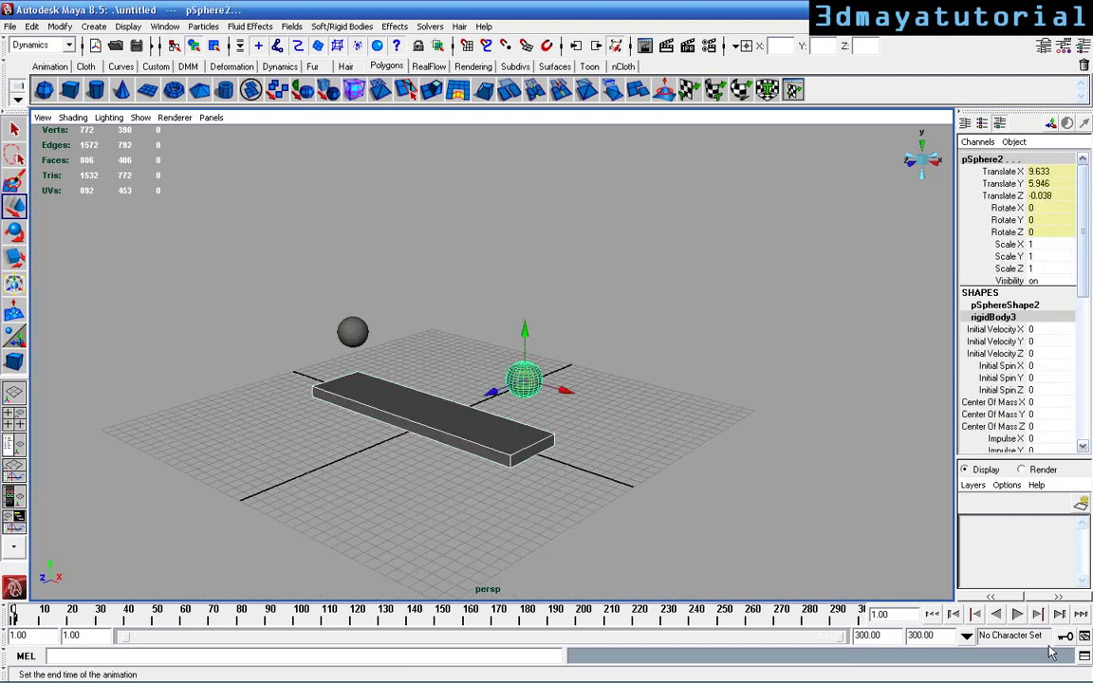
left_click(1018, 615)
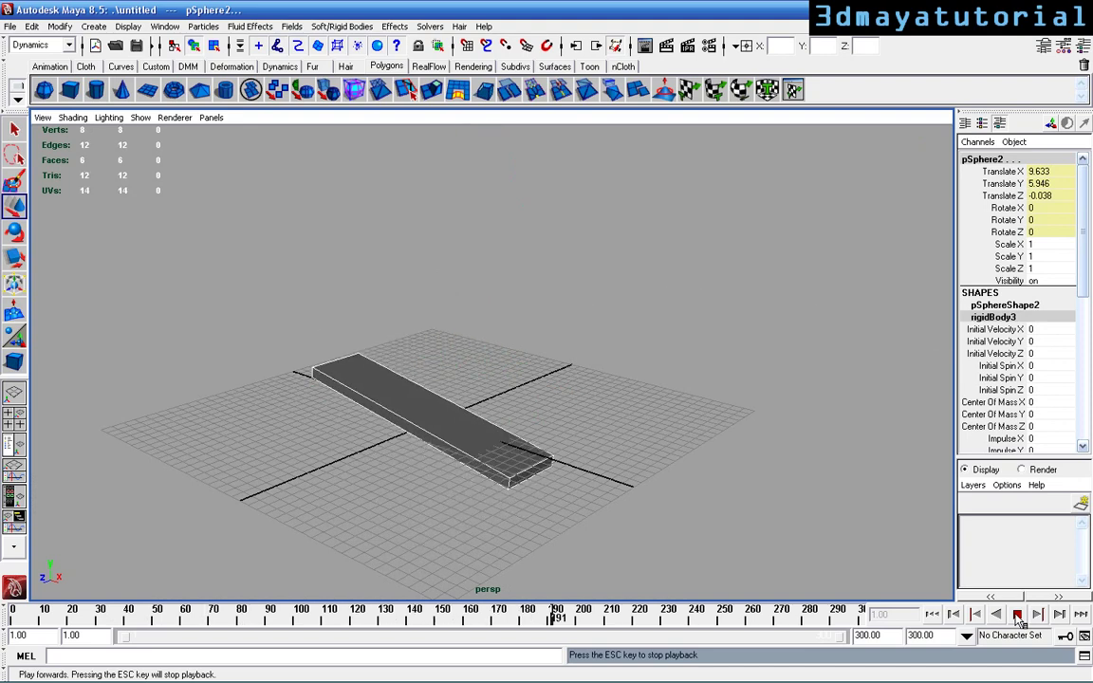
left_click(1017, 615)
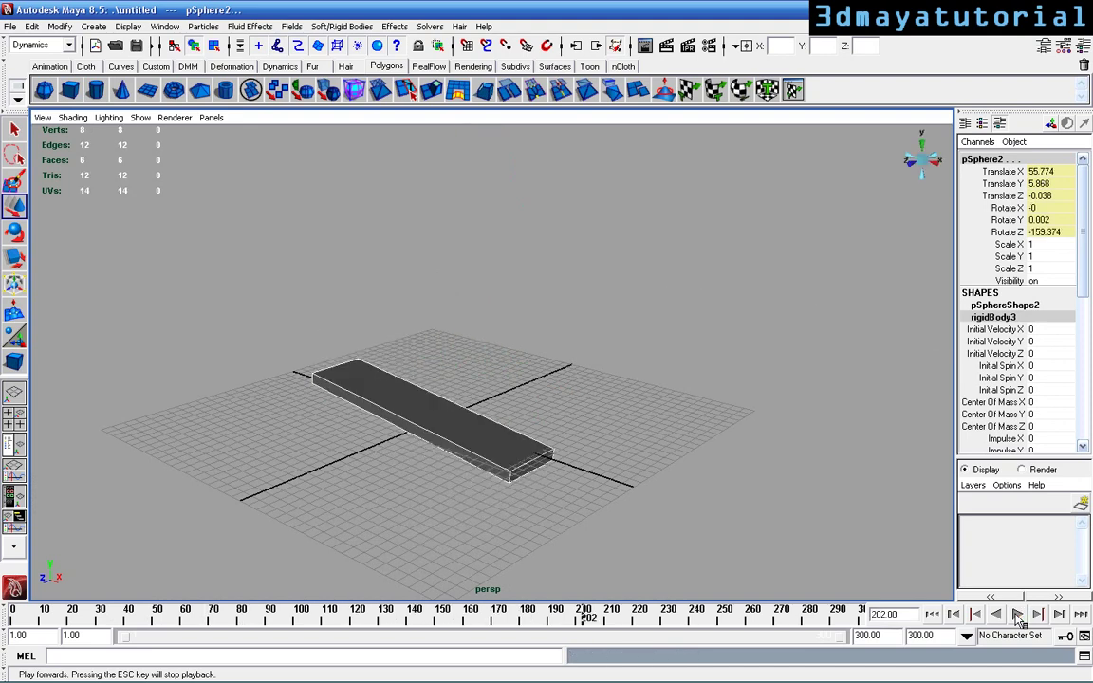
left_click(1018, 615)
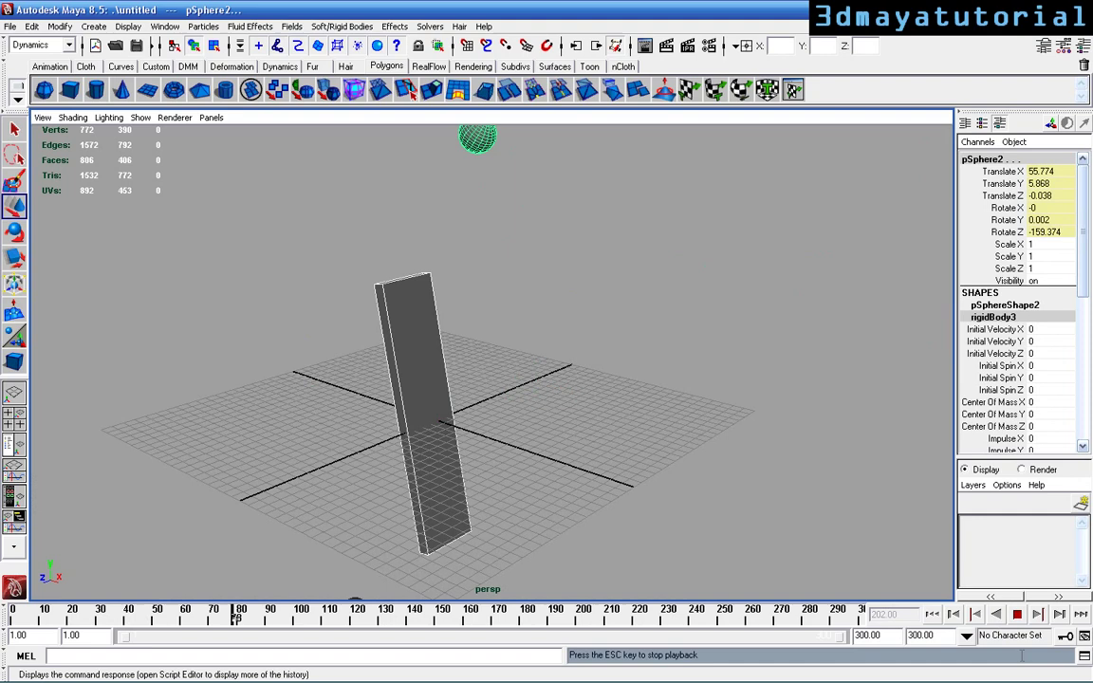
left_click(1018, 619)
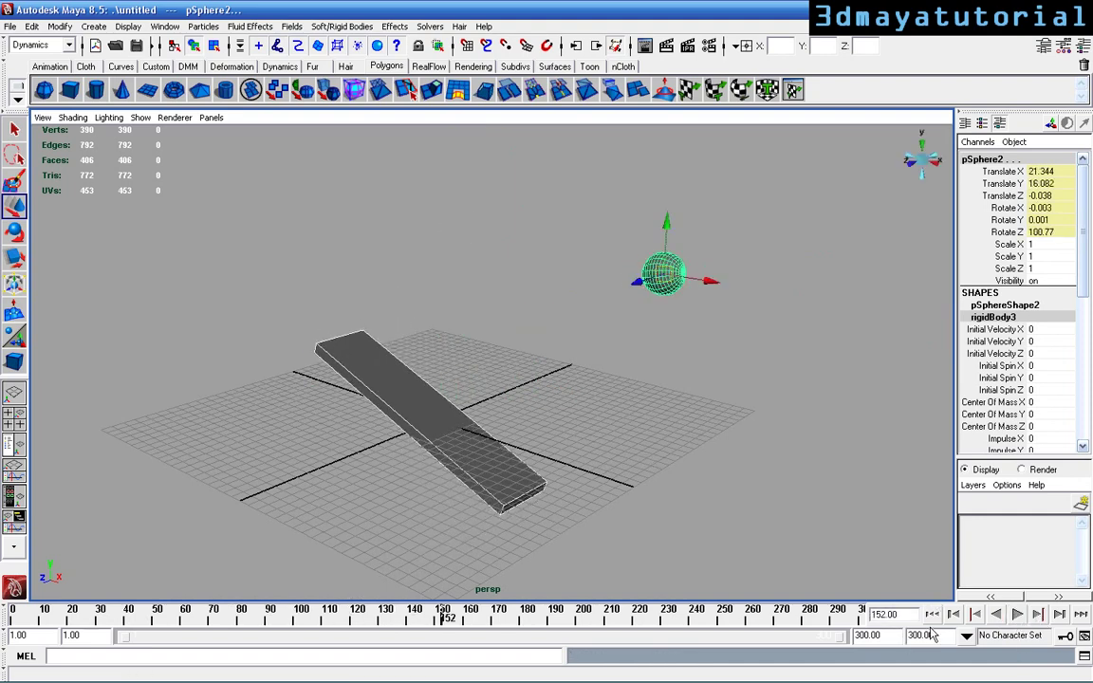
key("alt+shift+v")
Delete the plank and both spheres and start a new empty scene
left_click(656, 504)
left_click_drag(656, 504, 625, 500, "alt")
scroll(634, 512, "up", 3)
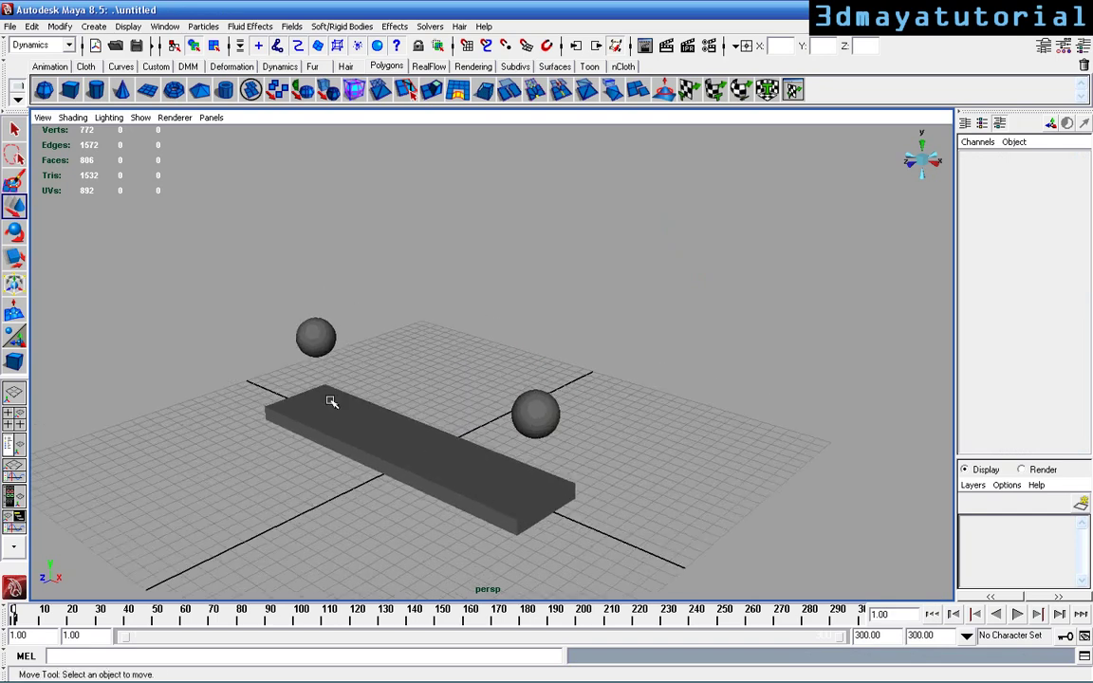
left_click_drag(625, 561, 670, 551)
key("Delete")
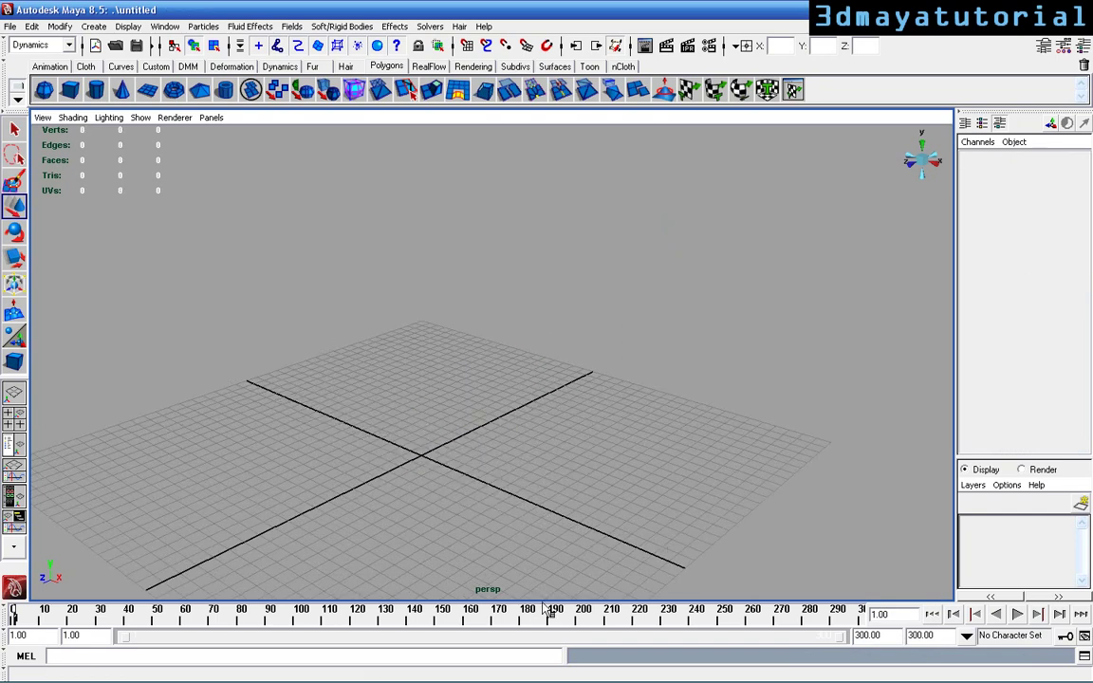
key("ctrl+n")
left_click(534, 328)
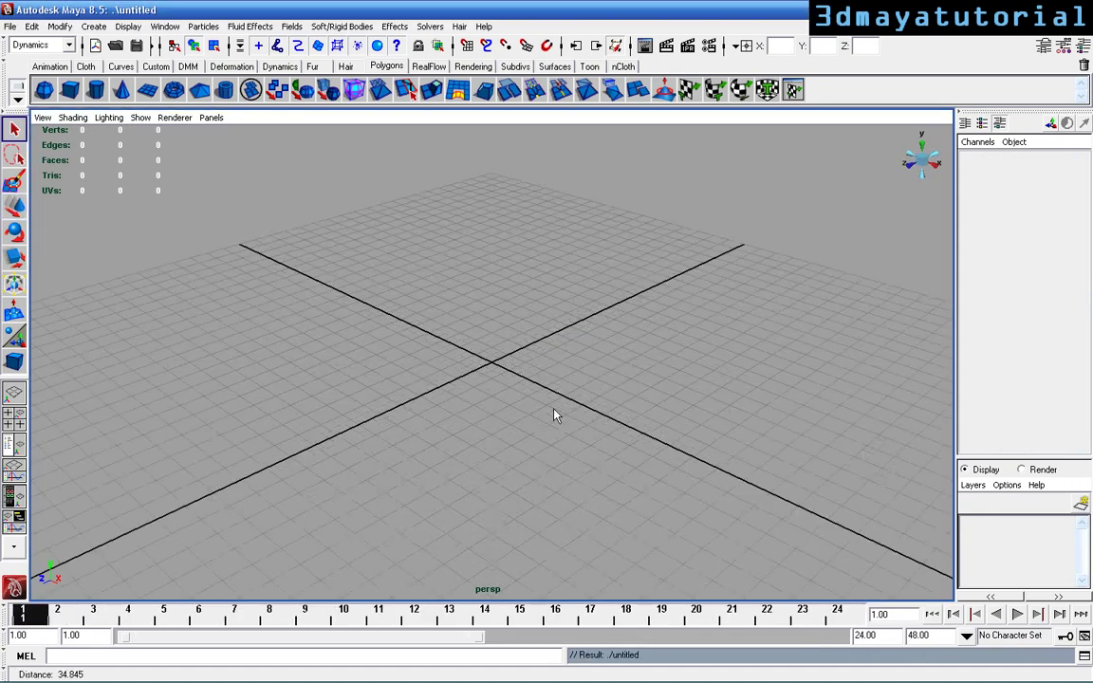
Draw a long, flat polygon cube across the grid centre as a plank and narrow it to a Z scale of about 0.69, displayed shaded
left_click_drag(554, 414, 546, 470, "alt")
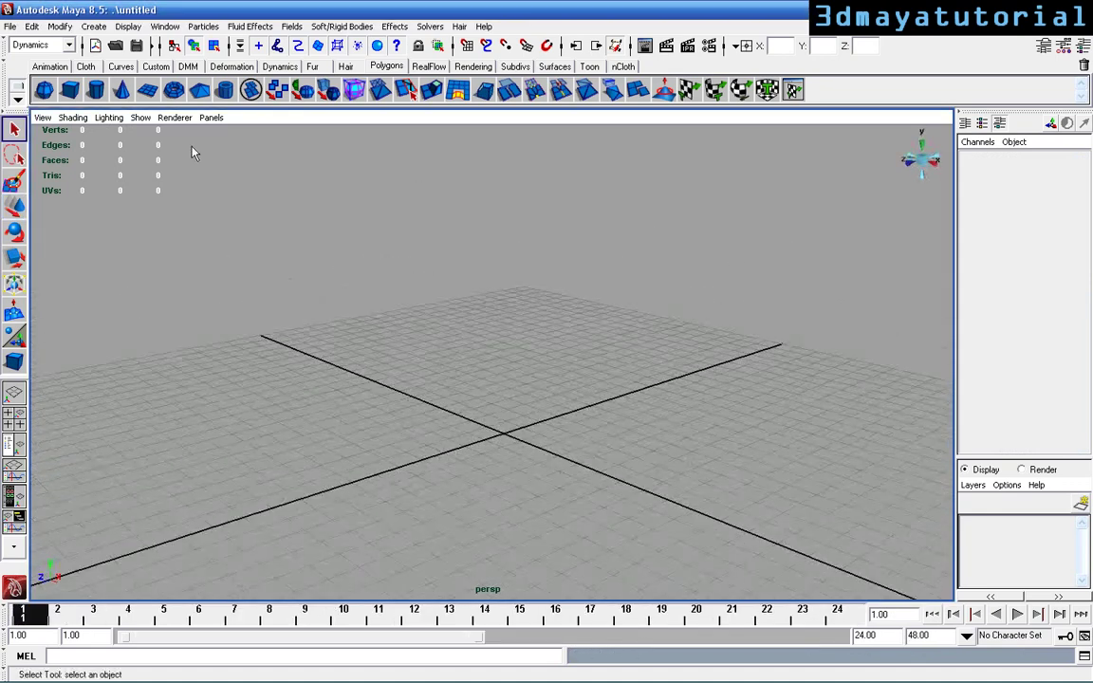
left_click(70, 90)
left_click_drag(465, 363, 569, 529)
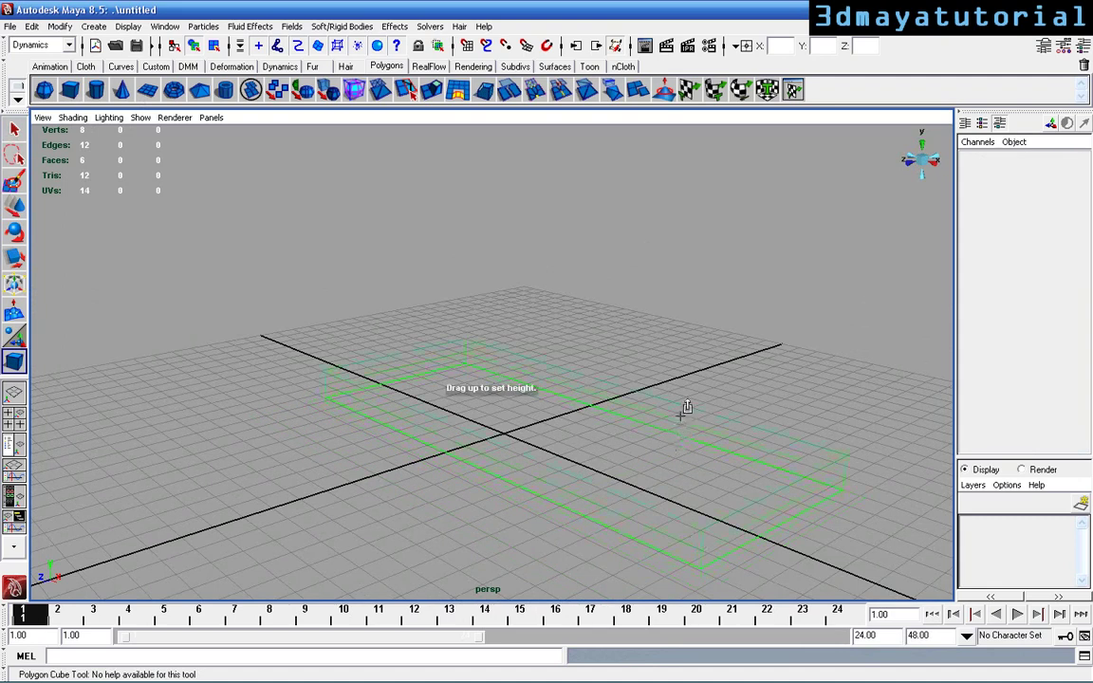
left_click_drag(680, 416, 680, 412)
key("r")
left_click_drag(685, 469, 566, 461, "alt")
left_click_drag(473, 443, 731, 475)
key("5")
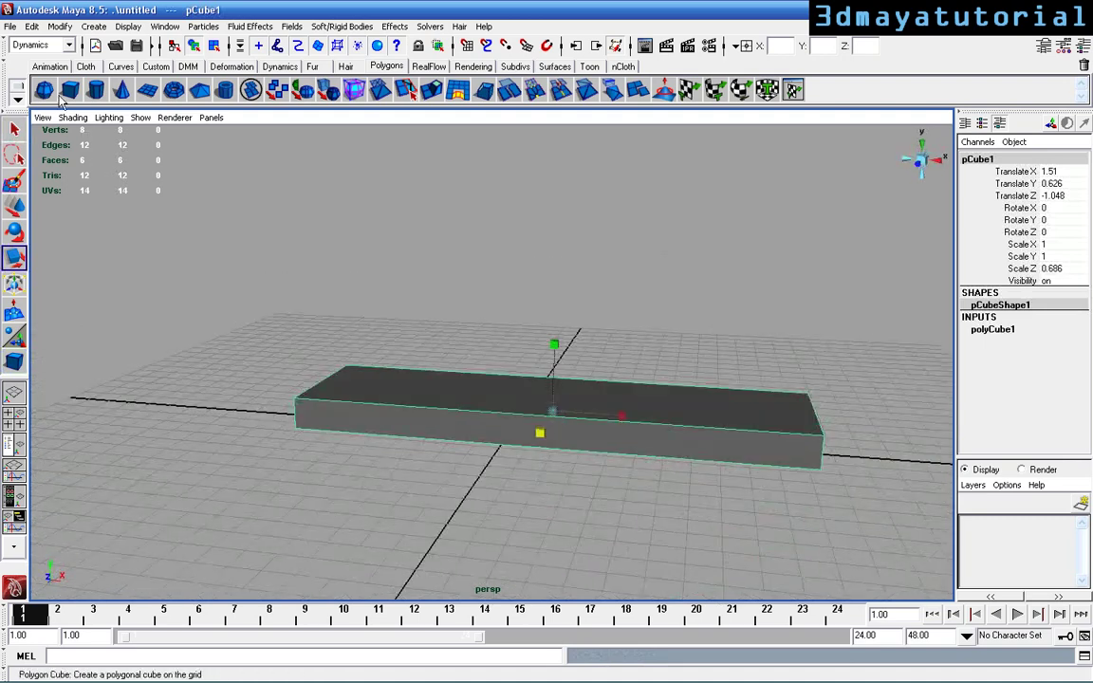
Create a polygon sphere and raise it above one end of the plank, to about X -5.94, Y 3.83
left_click(44, 90)
key("w")
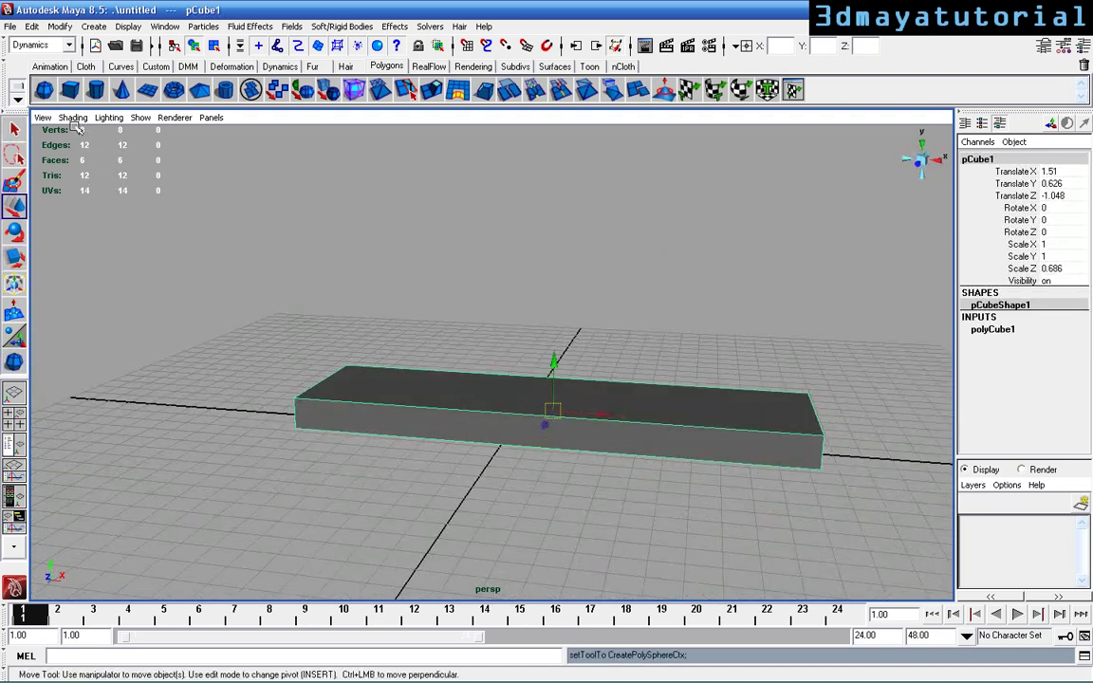
left_click(43, 90)
mouse_move(340, 445)
left_mouse_down()
mouse_move(375, 477)
mouse_move(340, 448)
mouse_move(349, 453)
left_mouse_up()
left_click_drag(341, 397, 337, 295)
left_click_drag(375, 337, 406, 284, "alt")
left_click_drag(406, 284, 533, 310, "alt")
Duplicate the sphere to the plank's opposite end at about X 9.98, and raise both spheres to about Y 5.26
key("ctrl+d")
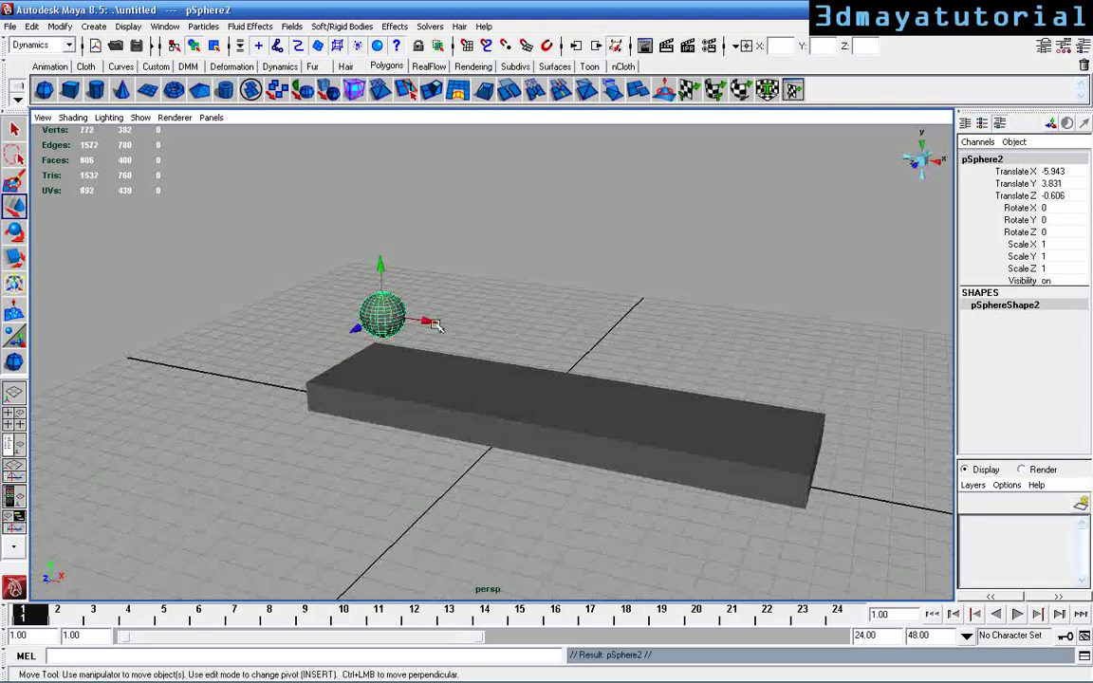
left_click_drag(427, 321, 778, 467)
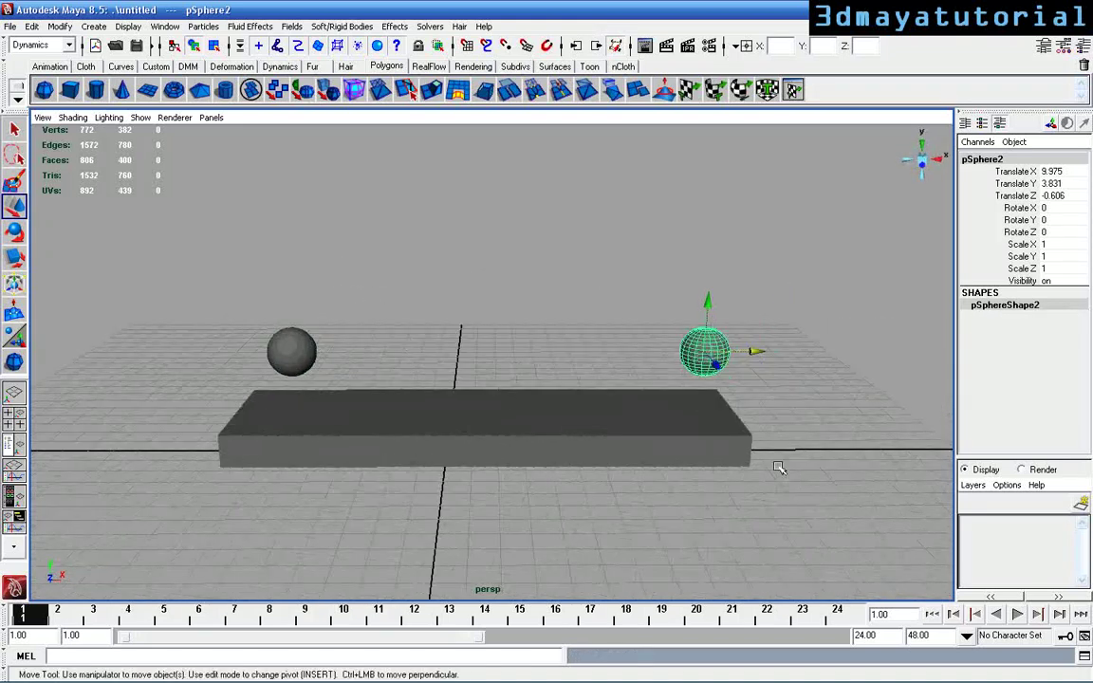
left_click(274, 353)
left_click(705, 344, "shift")
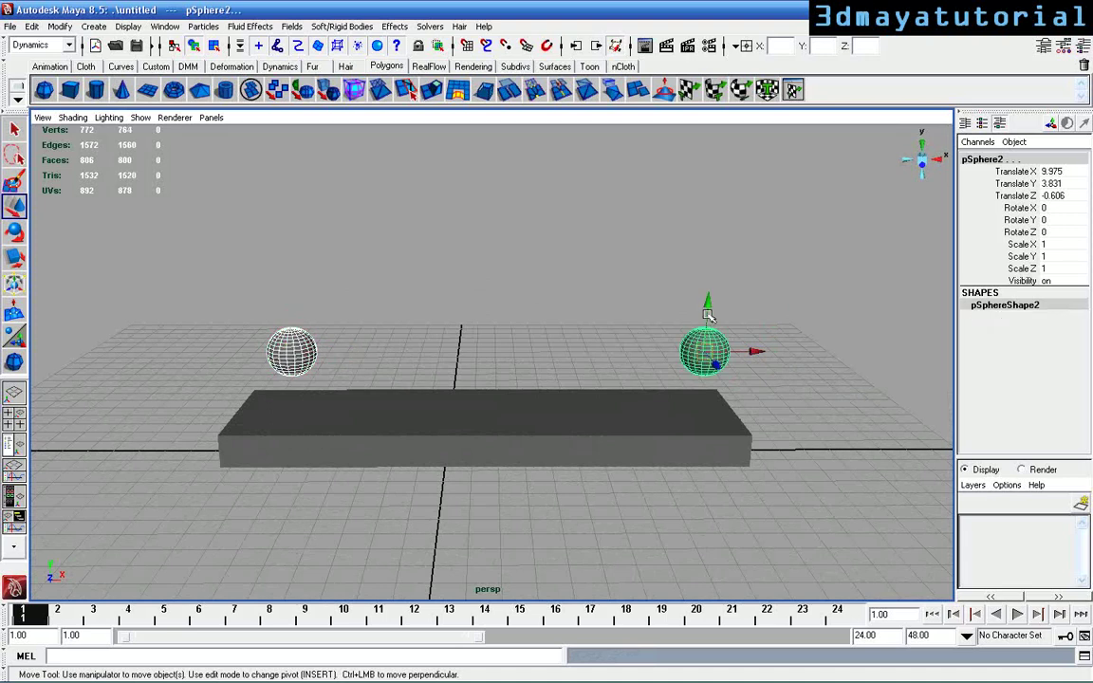
left_click_drag(707, 314, 565, 429)
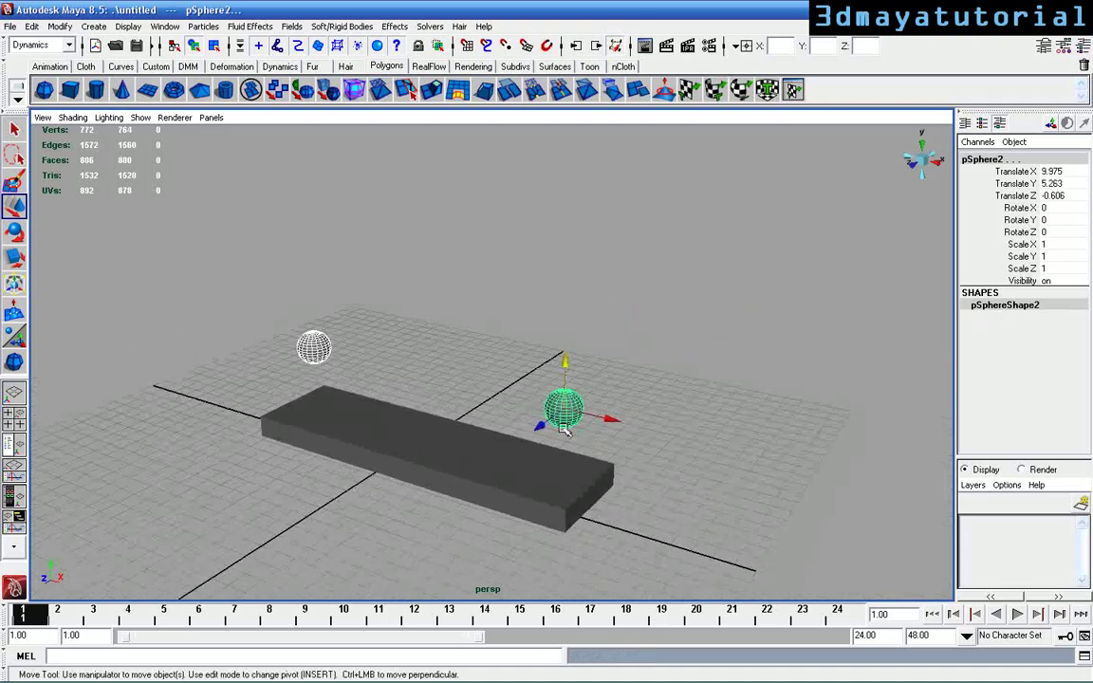
Make the plank an active rigid body
left_click(376, 424)
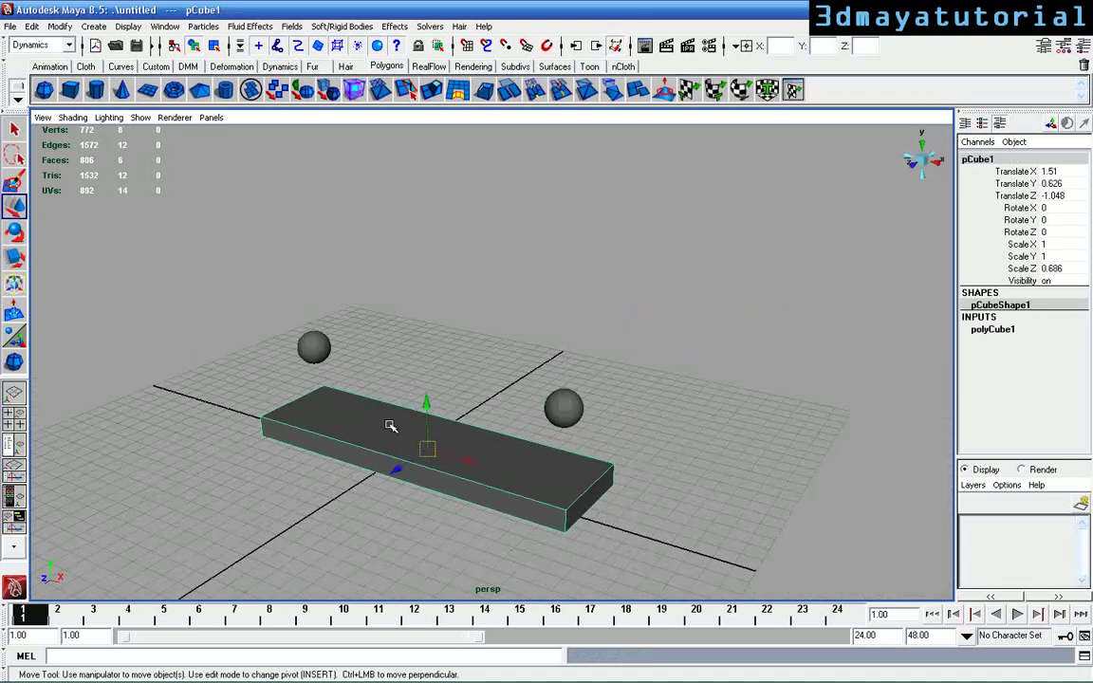
left_click(343, 29)
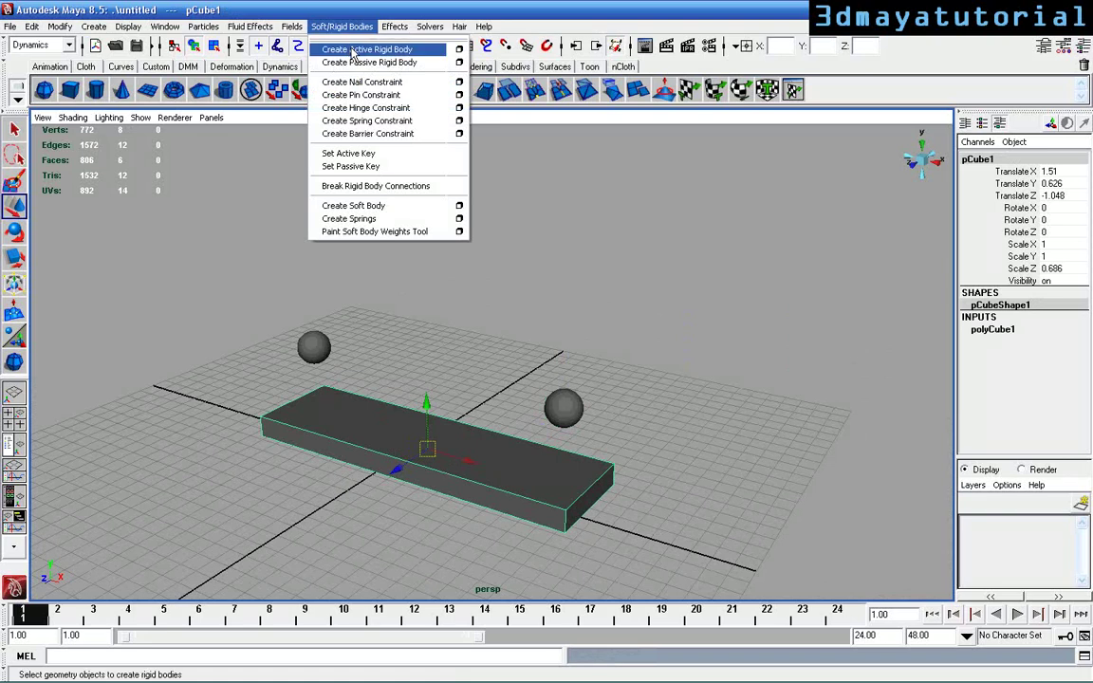
left_click(361, 50)
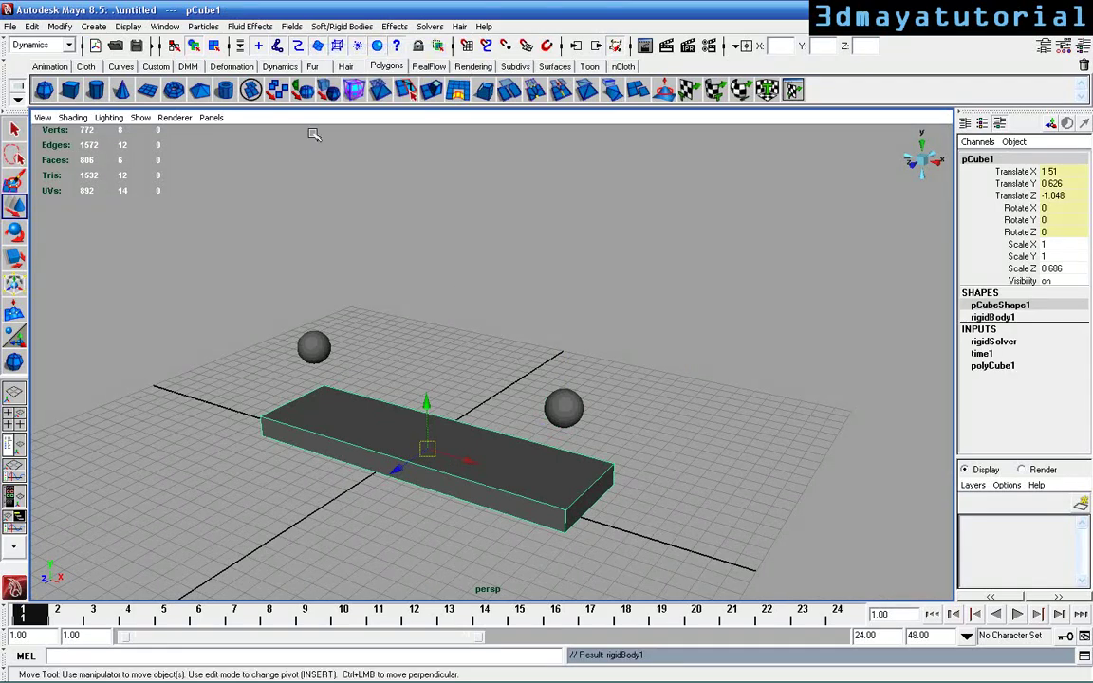
Add a hinge constraint at the centre of the plank
left_click(339, 27)
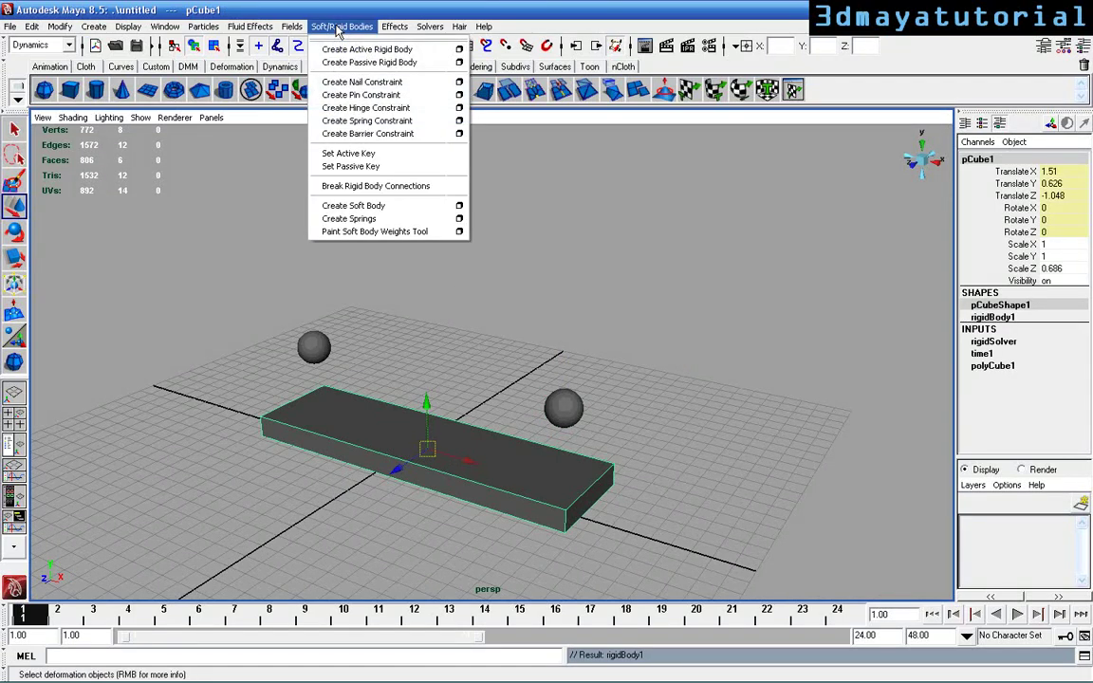
mouse_move(94, 26)
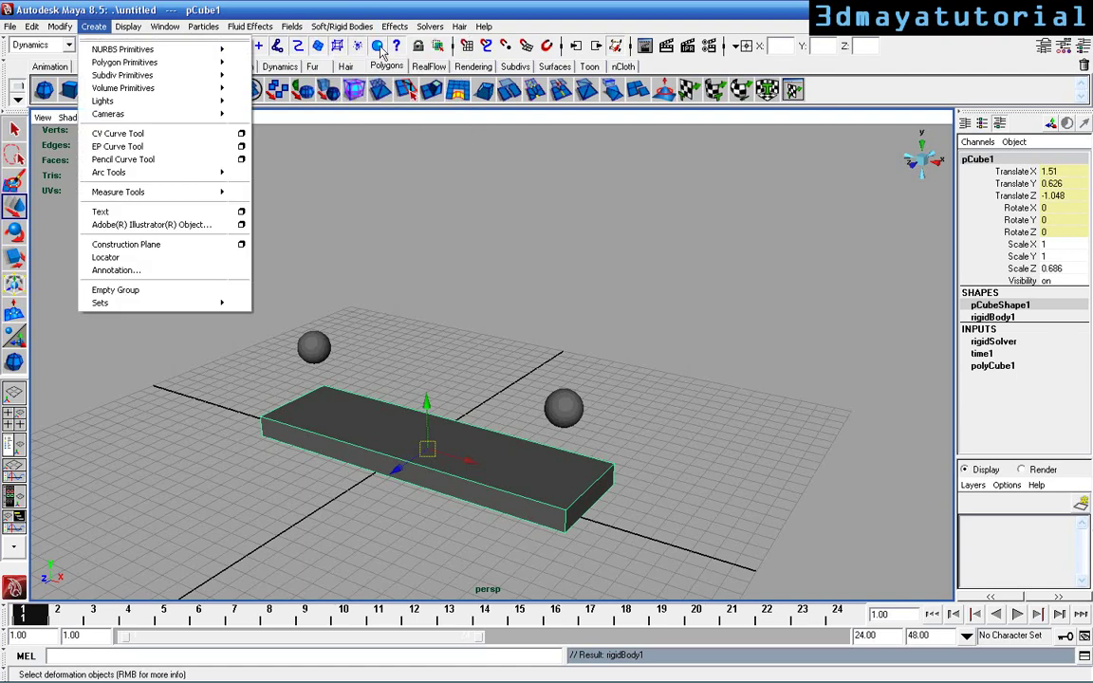
mouse_move(338, 26)
left_click(370, 107)
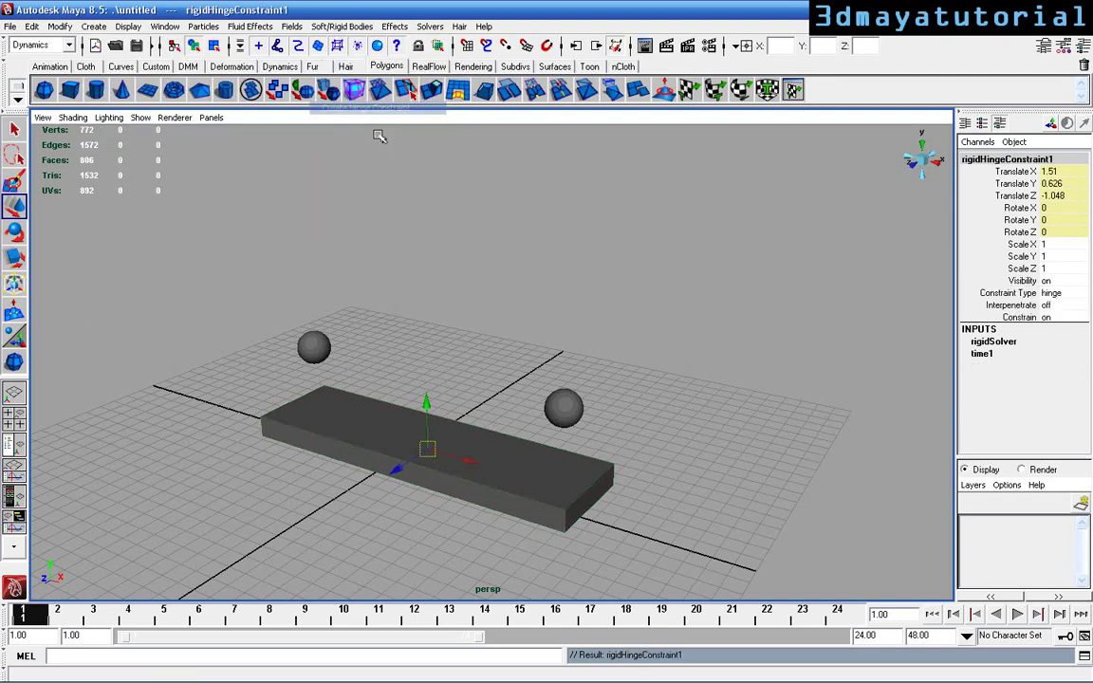
Play the scene briefly and set the playback end time to 200 frames
left_click(492, 381)
left_click(1016, 614)
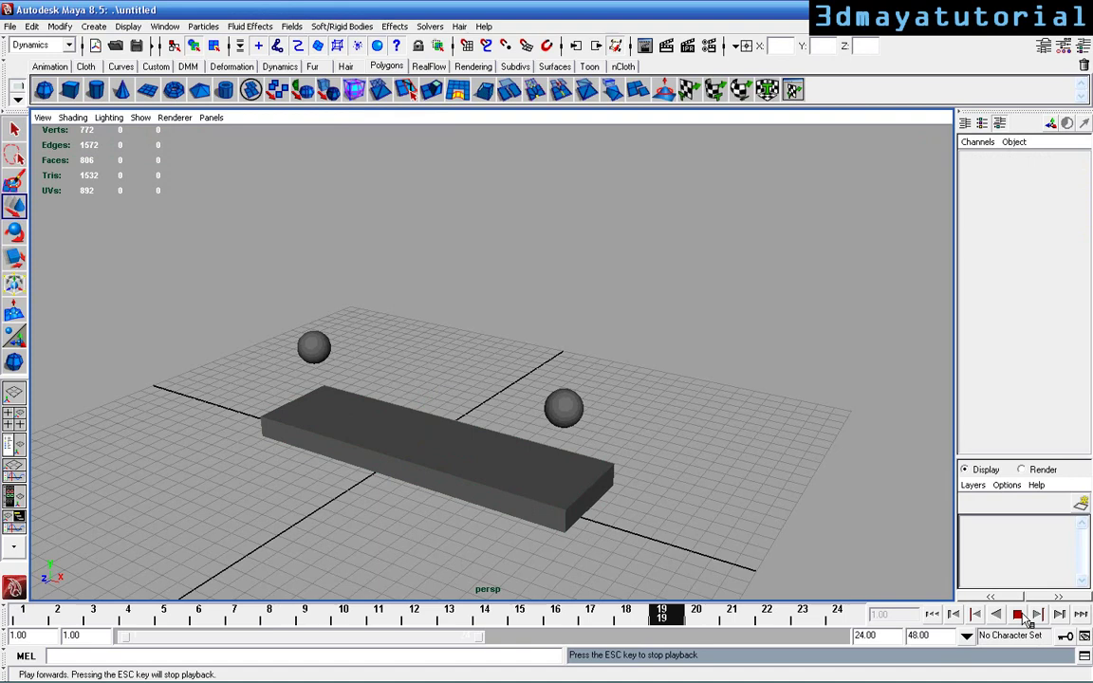
double_click(871, 635)
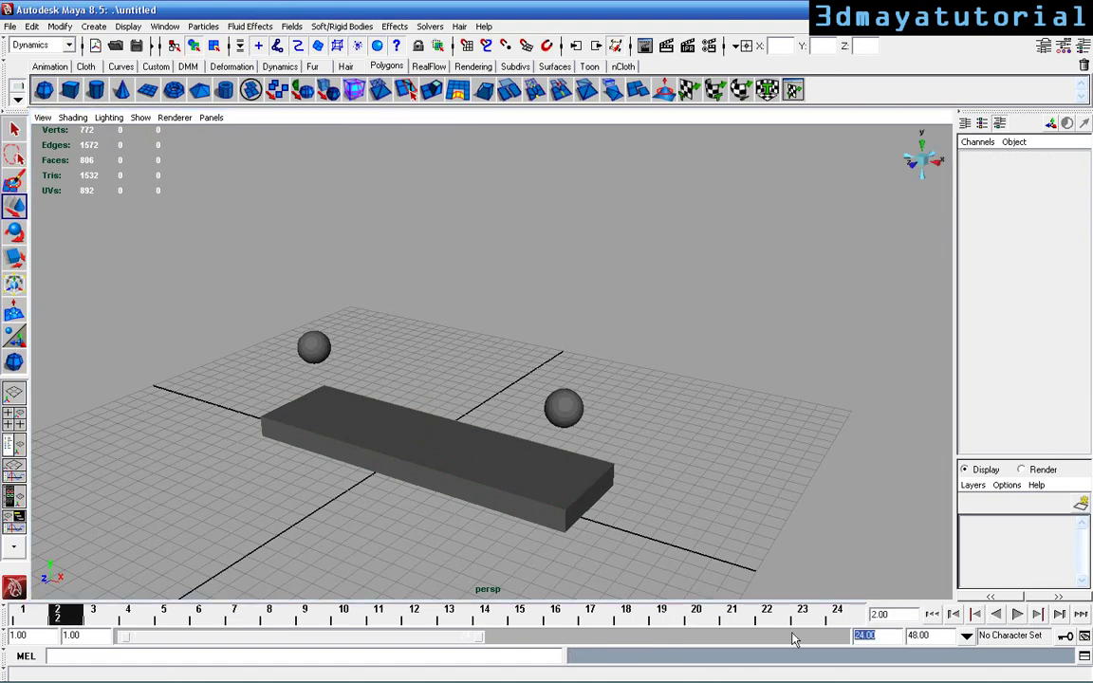
key("Return")
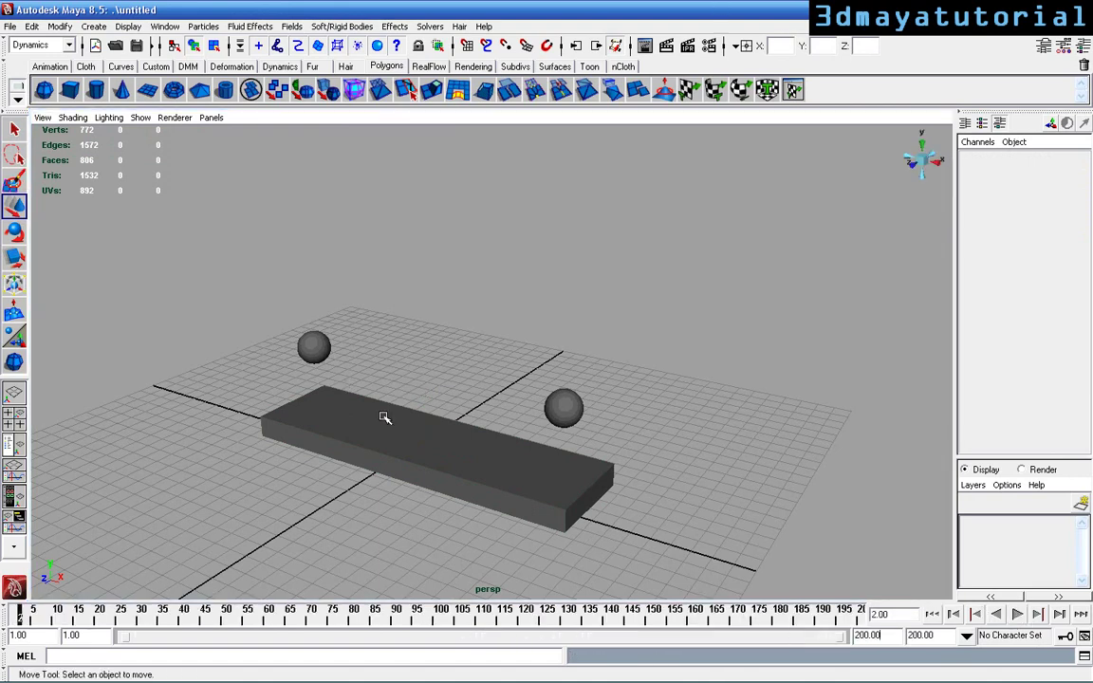
Make the original sphere at the plank's far end an active rigid body and apply a gravity field to it
right_click_drag(385, 417, 417, 451, "alt")
left_click(319, 379)
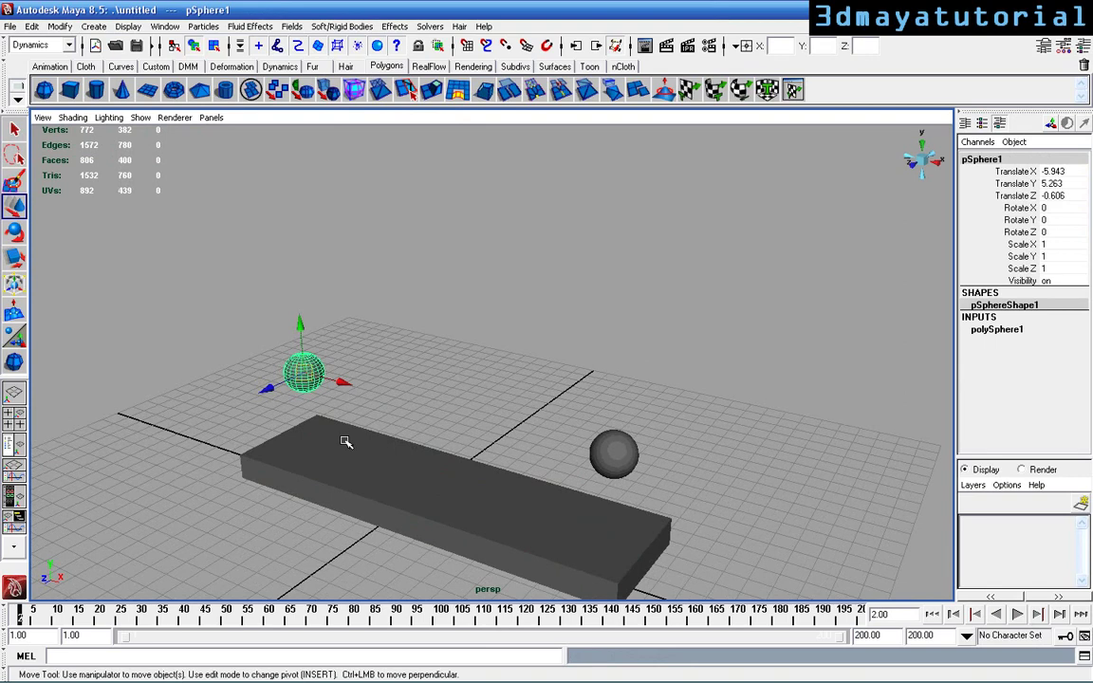
left_click(341, 28)
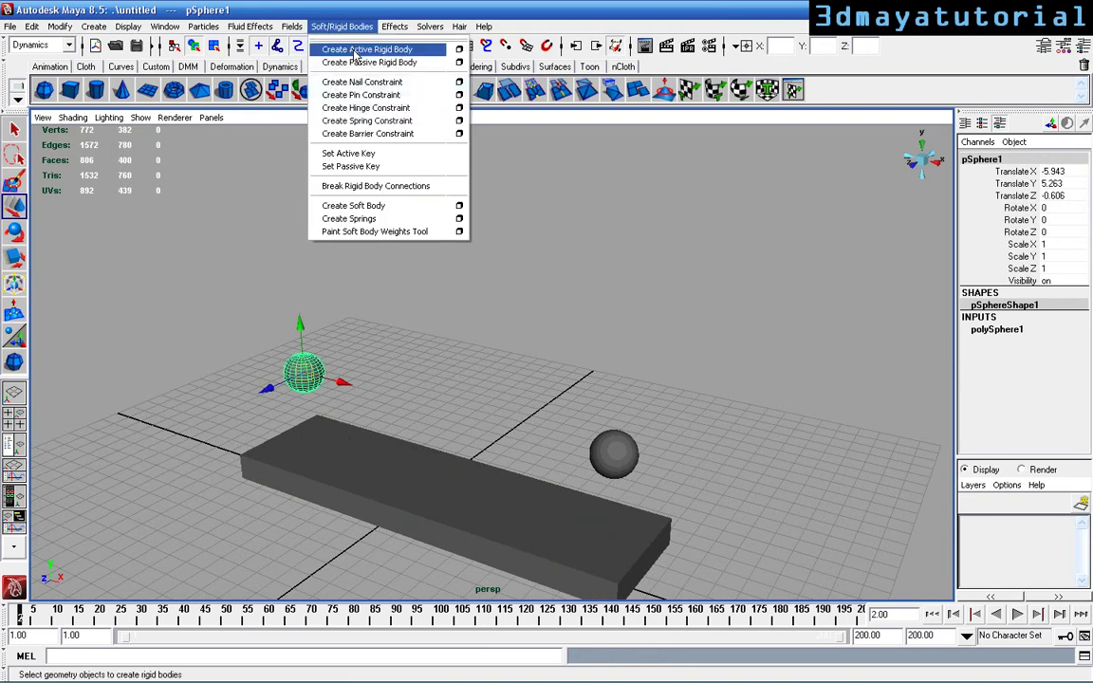
left_click(357, 51)
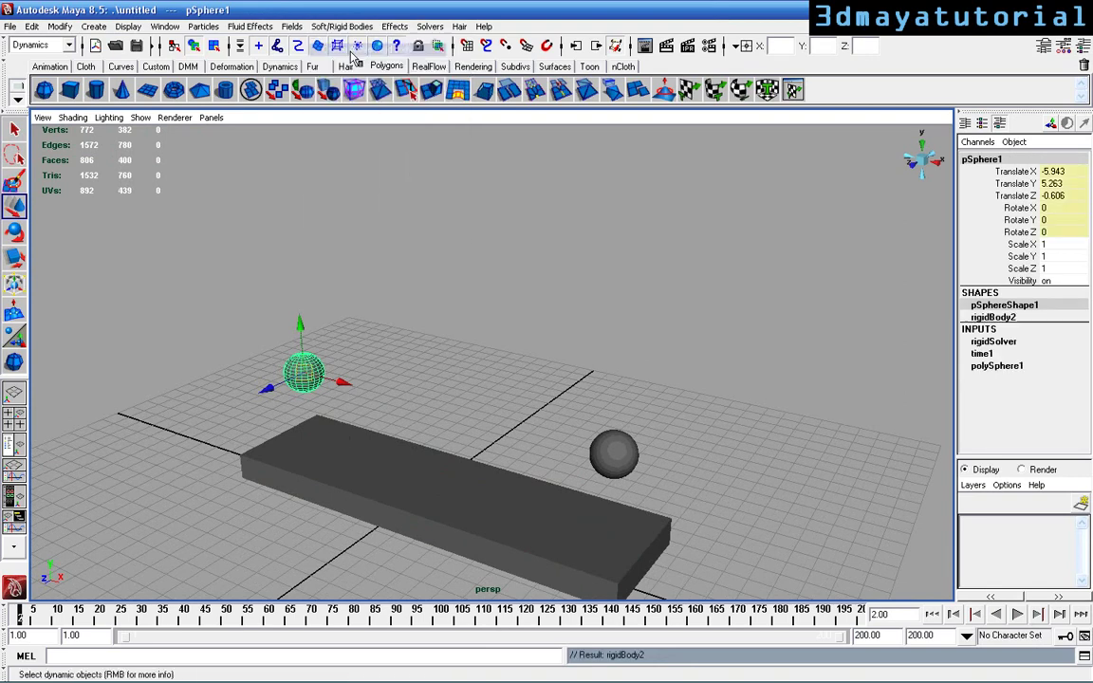
left_click(293, 26)
left_click(302, 82)
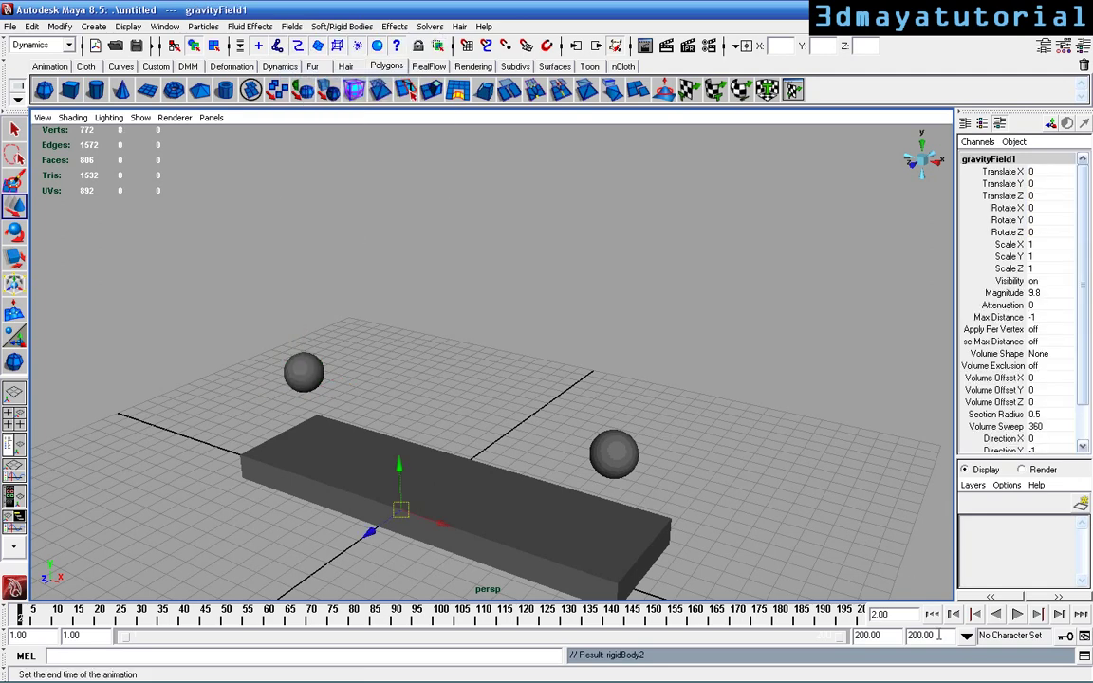
Play the simulation to check how the first sphere hits the plank, and return to the first frame
left_click(1016, 615)
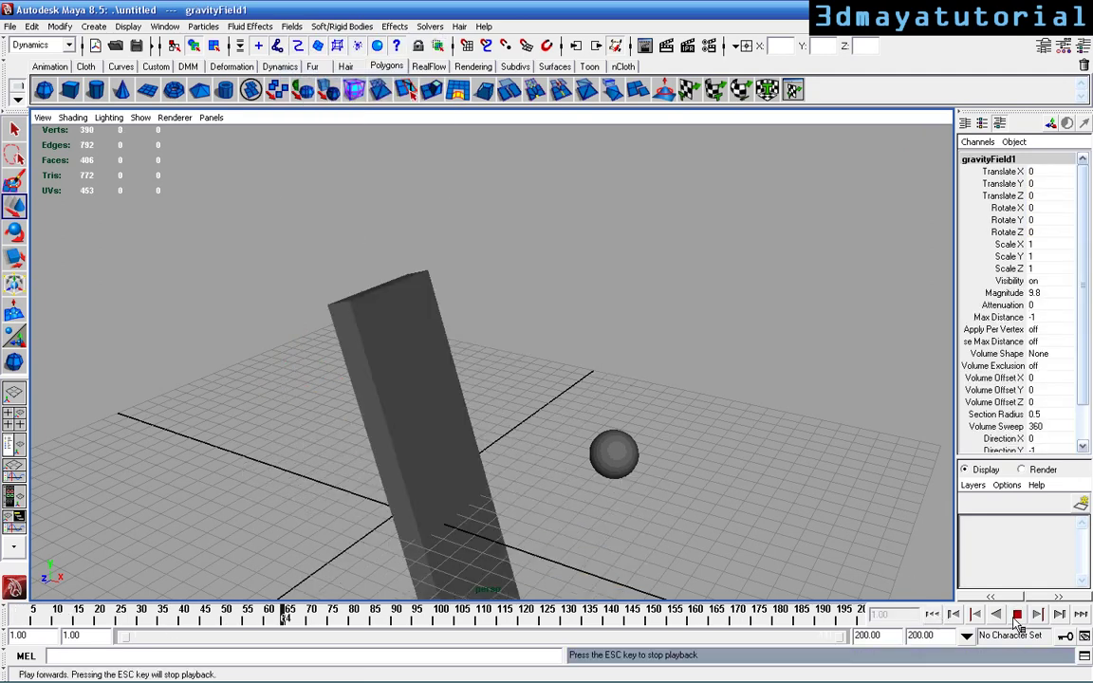
left_click(1017, 615)
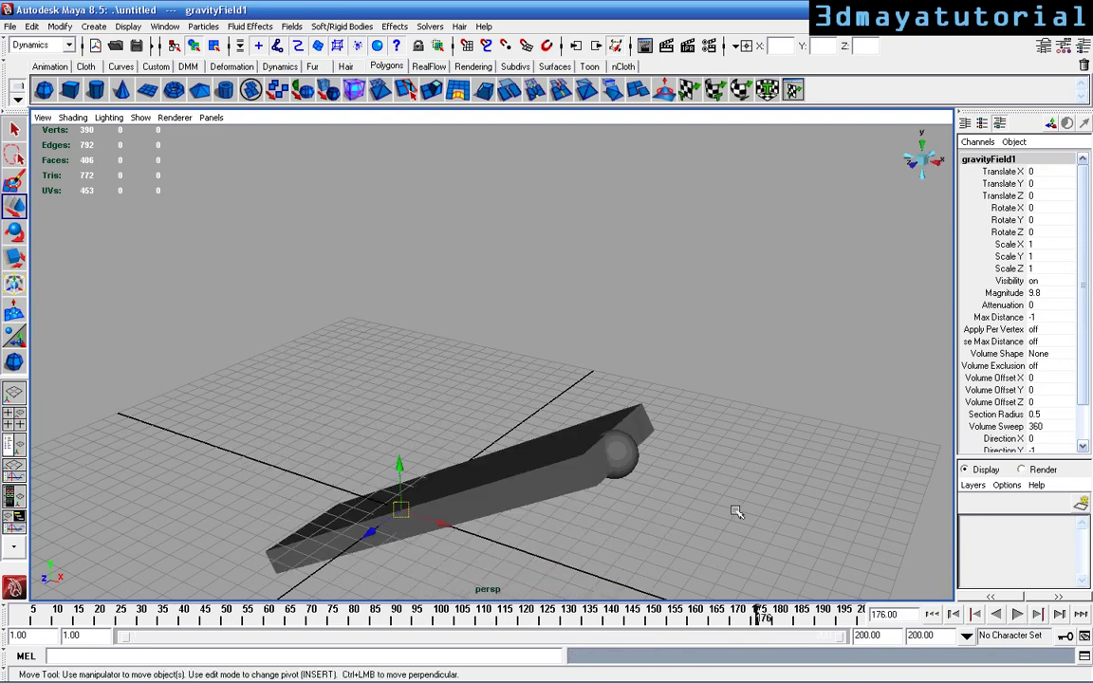
left_click(931, 615)
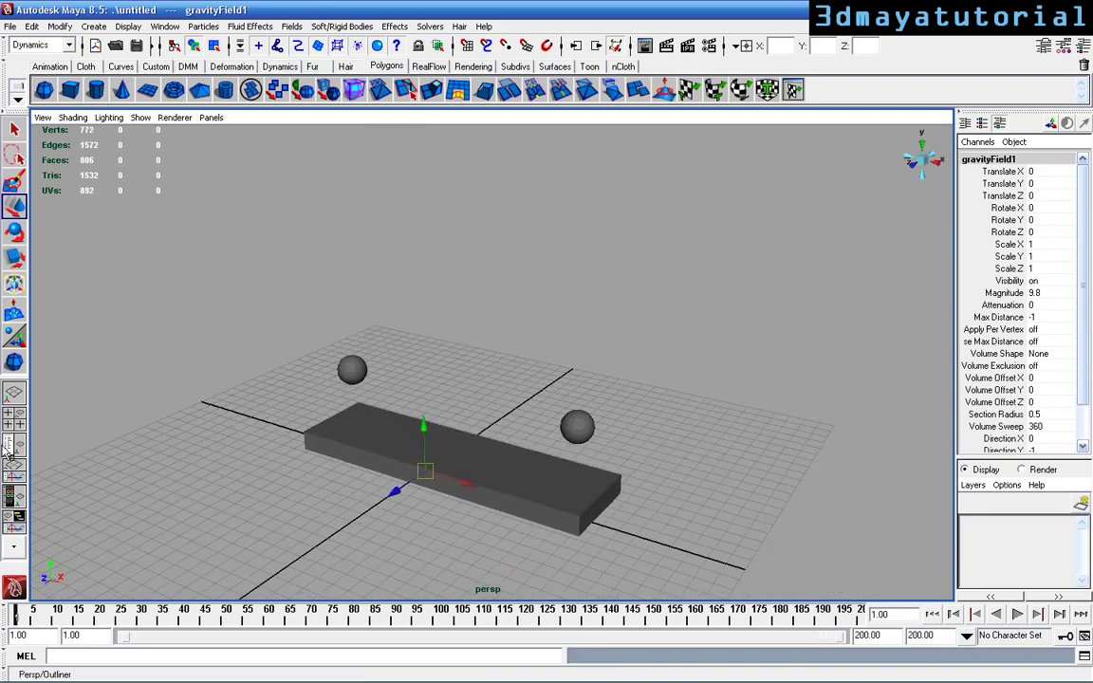
Select the hinge constraint from the scene's object list and raise it above the plank to Translate Y 7.693
left_click(14, 414)
left_click(111, 264)
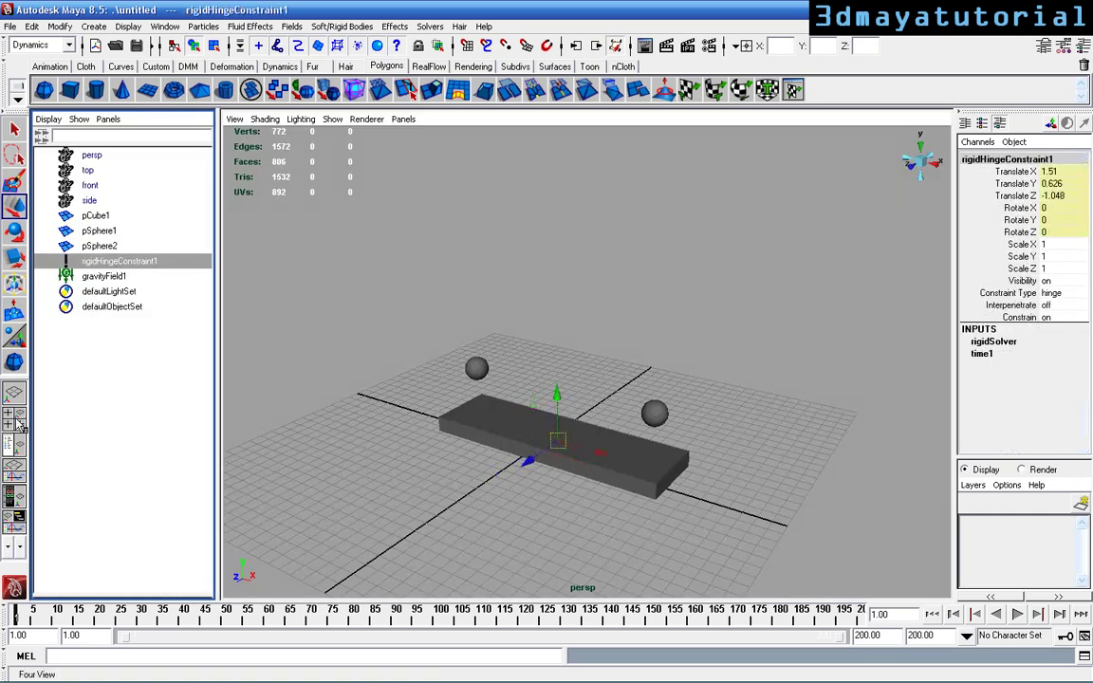
left_click(15, 391)
left_click_drag(457, 422, 456, 397)
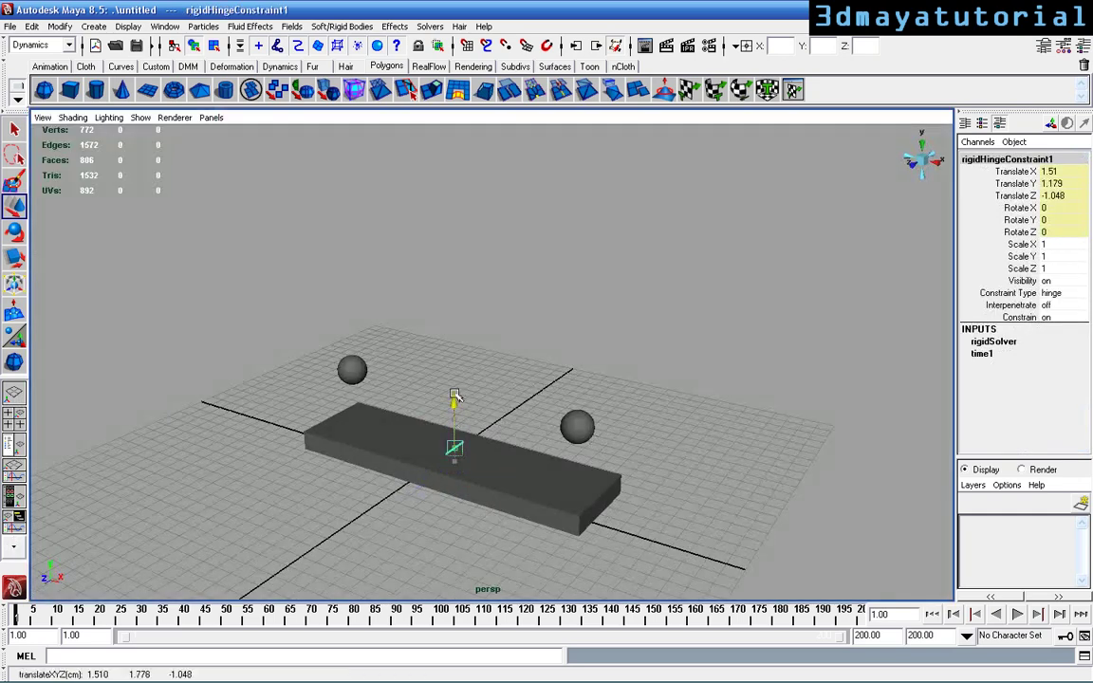
Play the simulation with the raised hinge and rewind to the start frame
left_click(1018, 614)
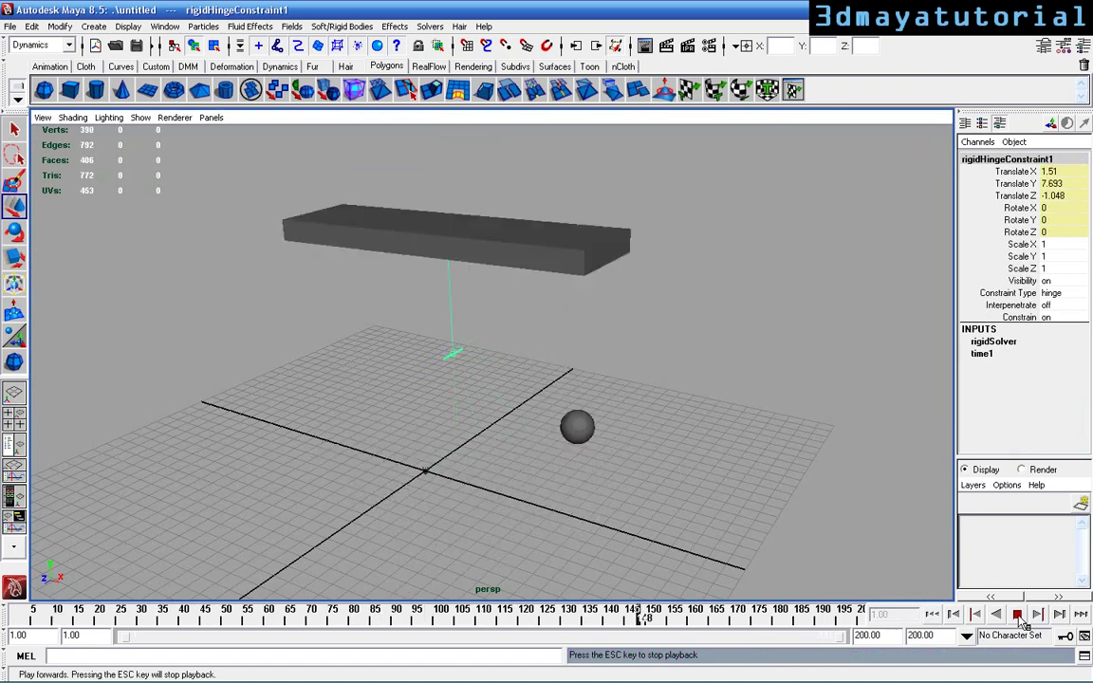
left_click(1019, 615)
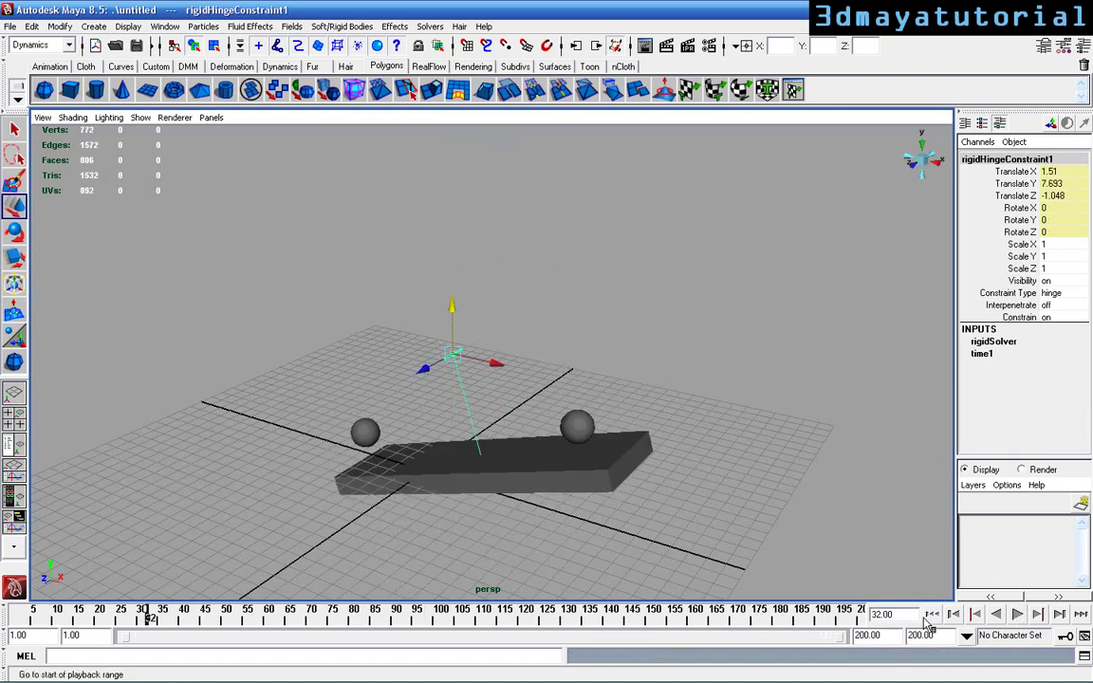
left_click(930, 616)
Make the second sphere at the plank's near end an active rigid body and apply a gravity field to it
left_click(576, 428)
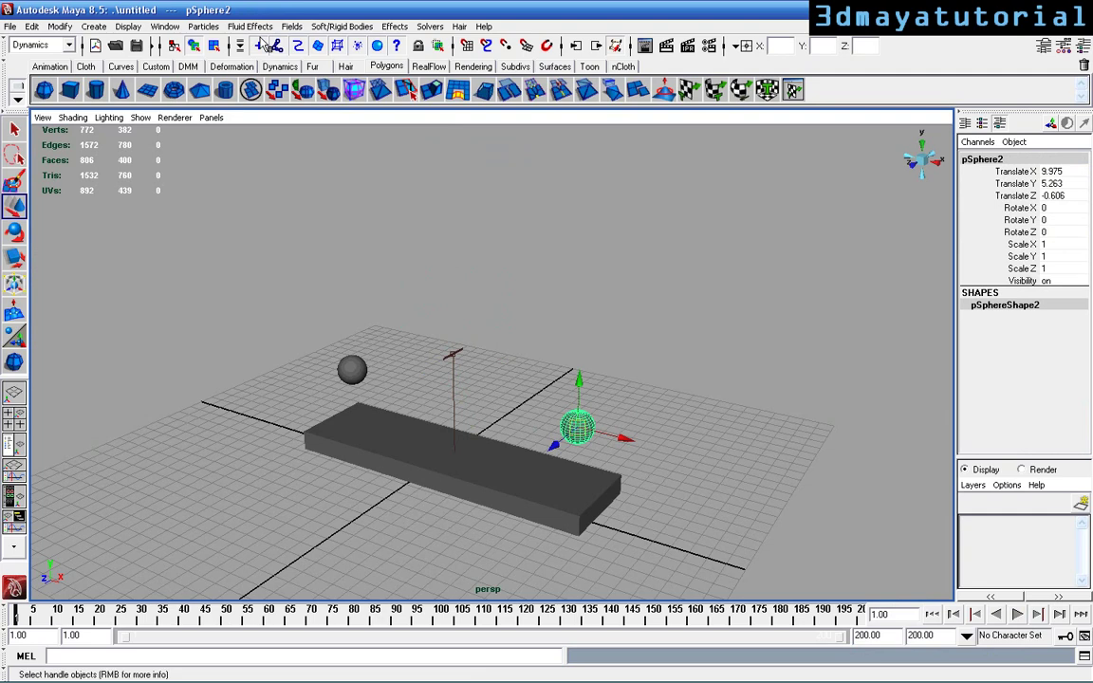
left_click(341, 26)
left_click(353, 46)
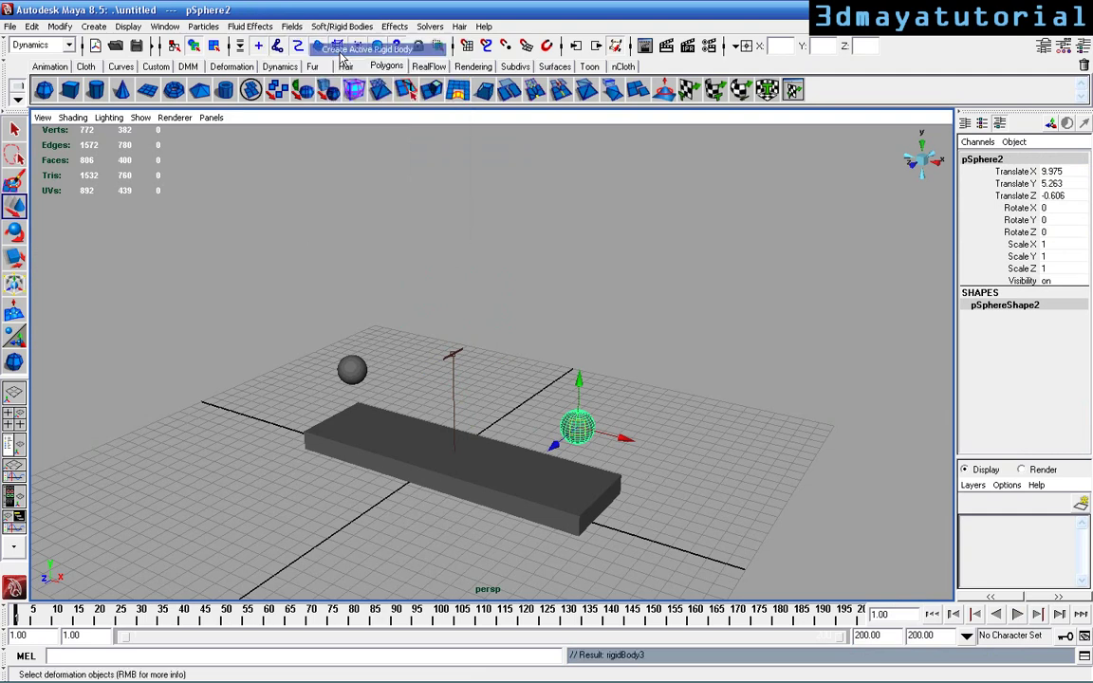
left_click(292, 26)
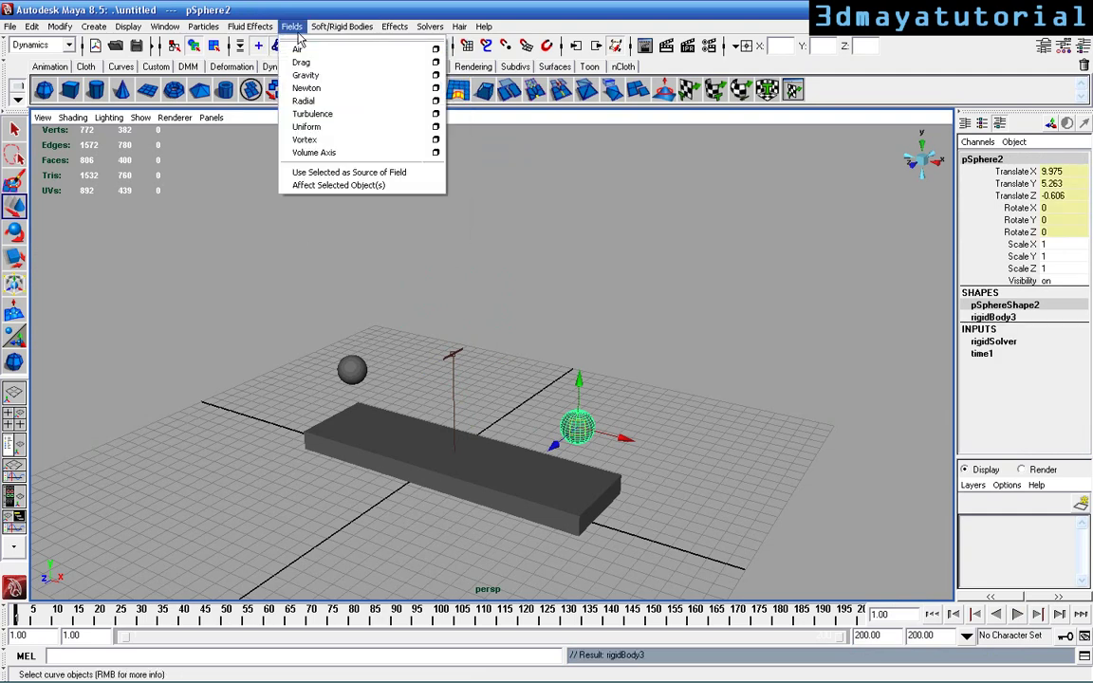
left_click(306, 75)
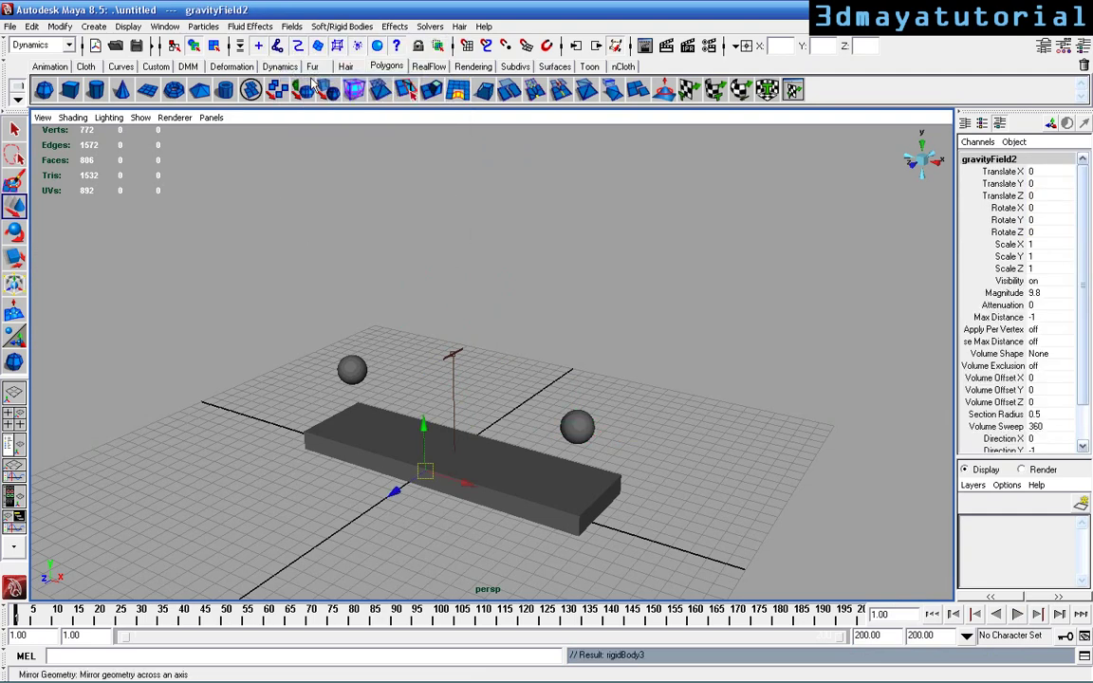
Play the simulation briefly and set the near sphere's rigid body mass to 0.1
left_click(1018, 615)
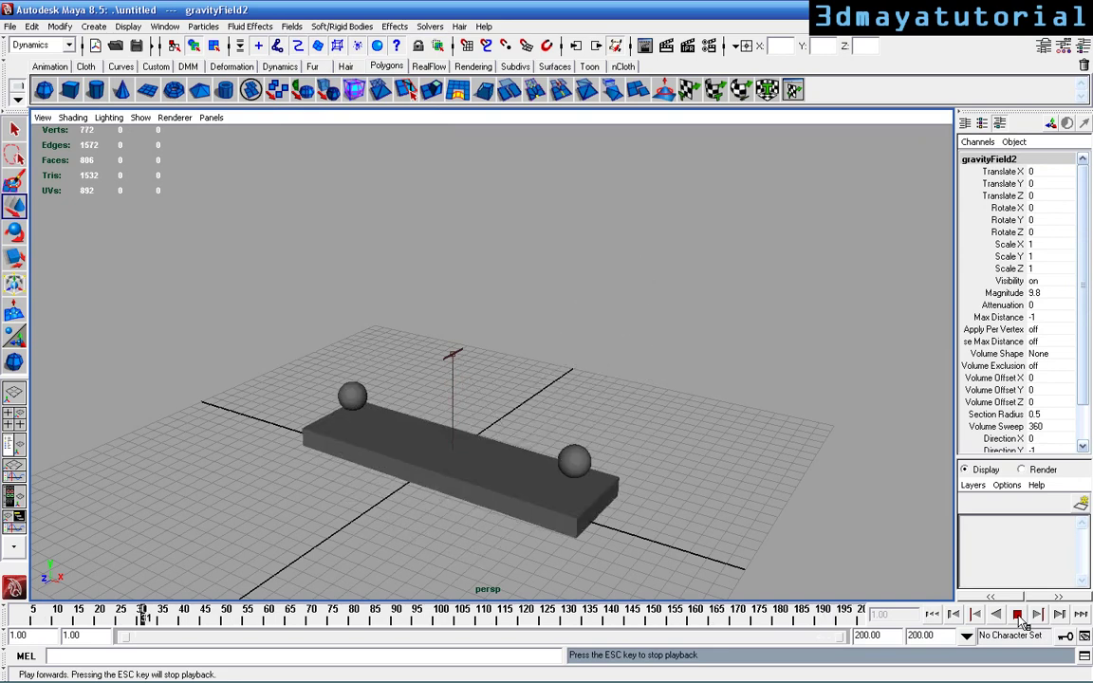
left_click(1017, 614)
left_click(580, 467)
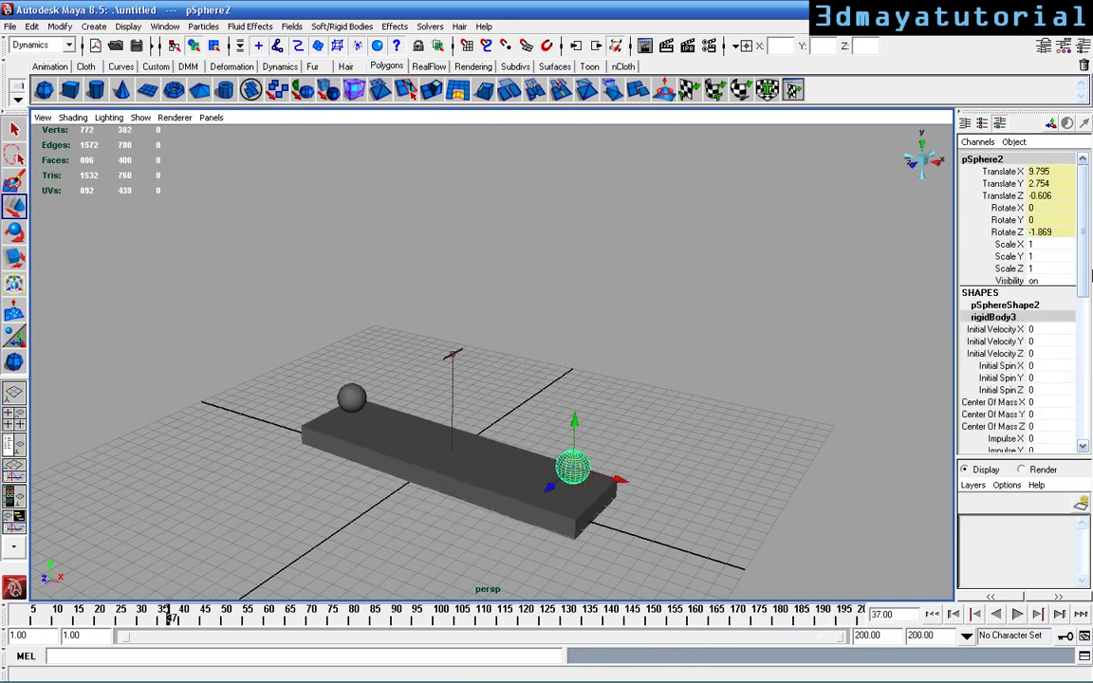
scroll(1020, 285, "down", 7)
left_click(1039, 291)
left_click(1039, 290)
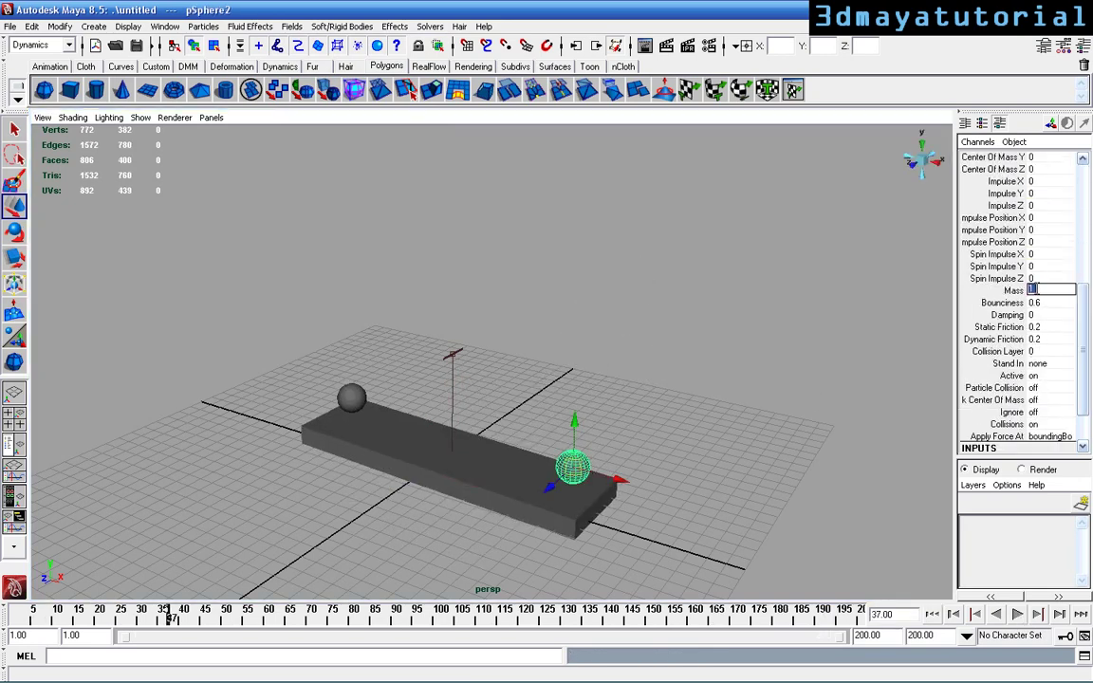
Replay the simulation from the first frame with the lighter near sphere, and rewind it
left_click(933, 614)
left_click(1018, 615)
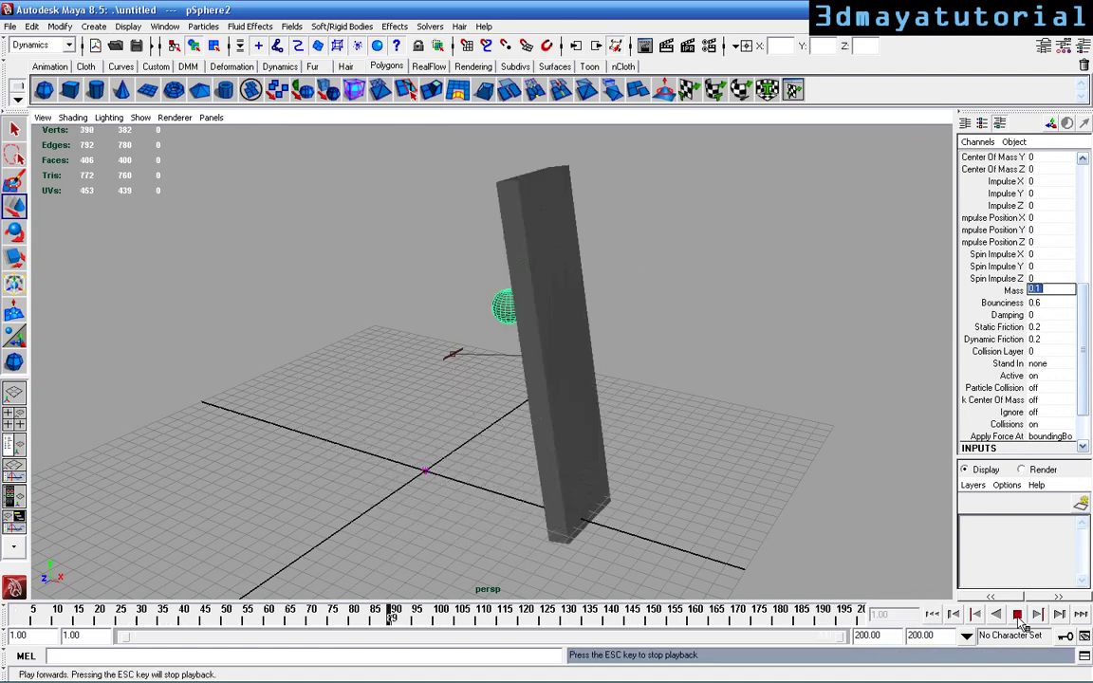
left_click(1017, 615)
left_click(933, 614)
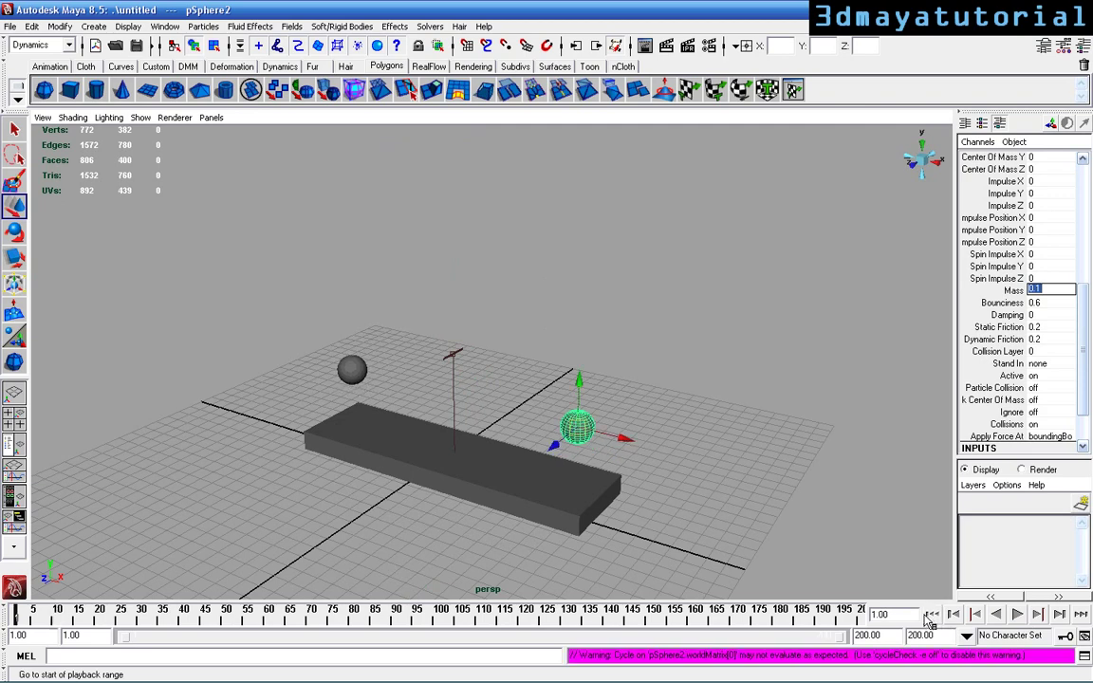
Lower the hinge constraint in the side view to Translate Y 0.626 so it sits inside the plank
left_click(454, 353)
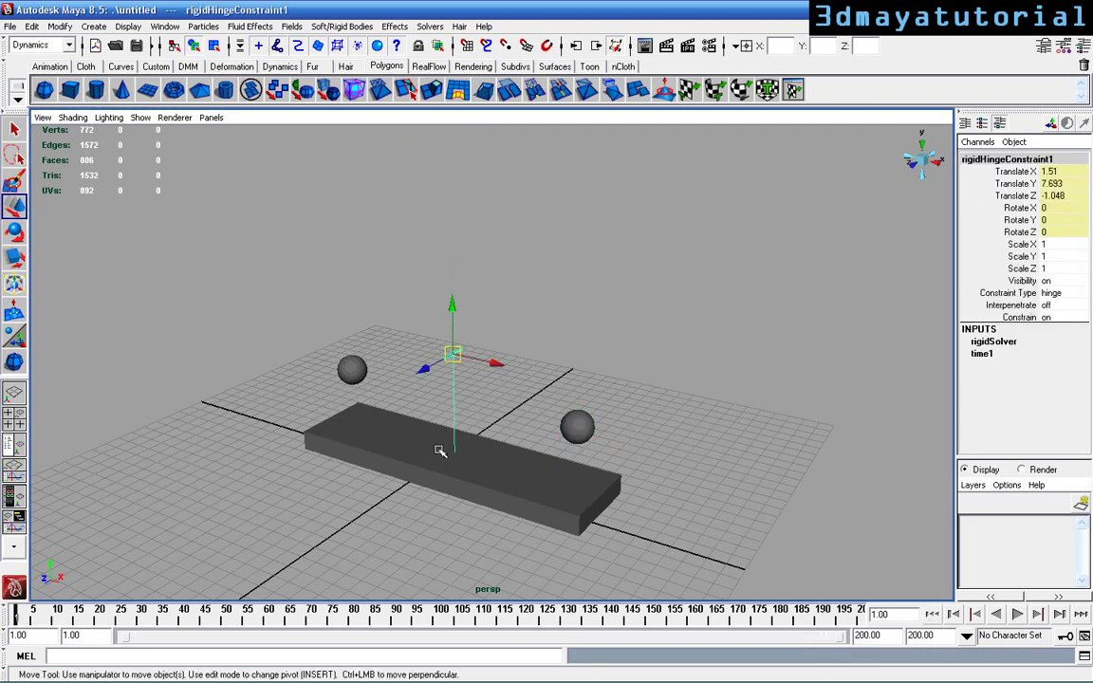
key("space")
key("space")
middle_click_drag(559, 419, 568, 551, "alt")
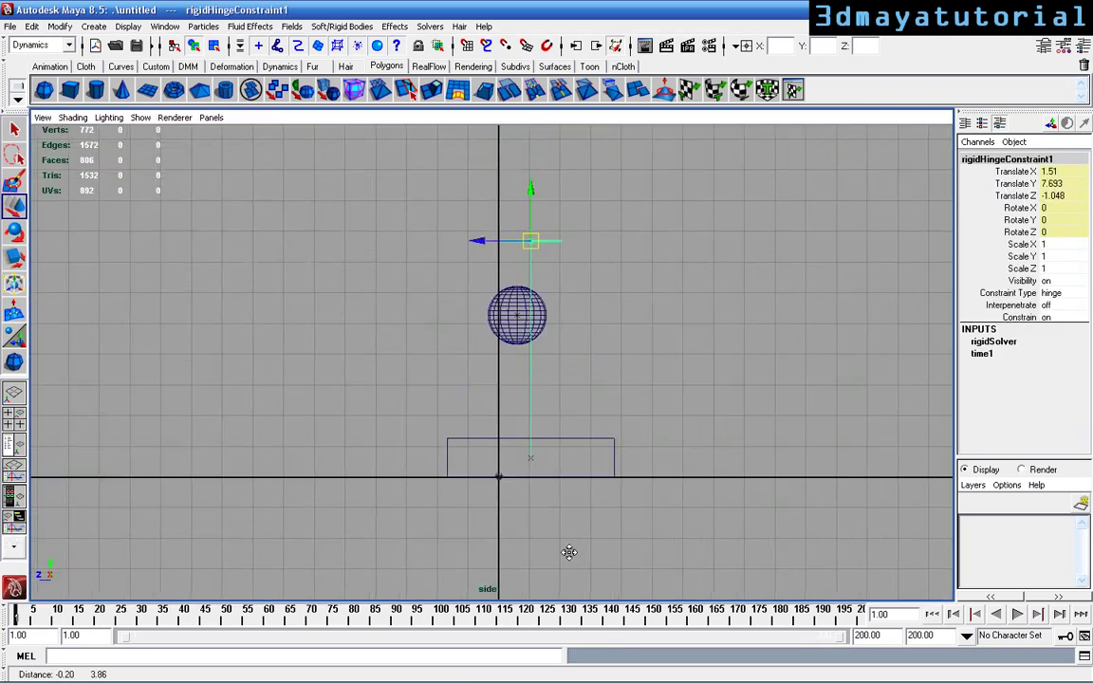
left_click_drag(530, 210, 517, 397)
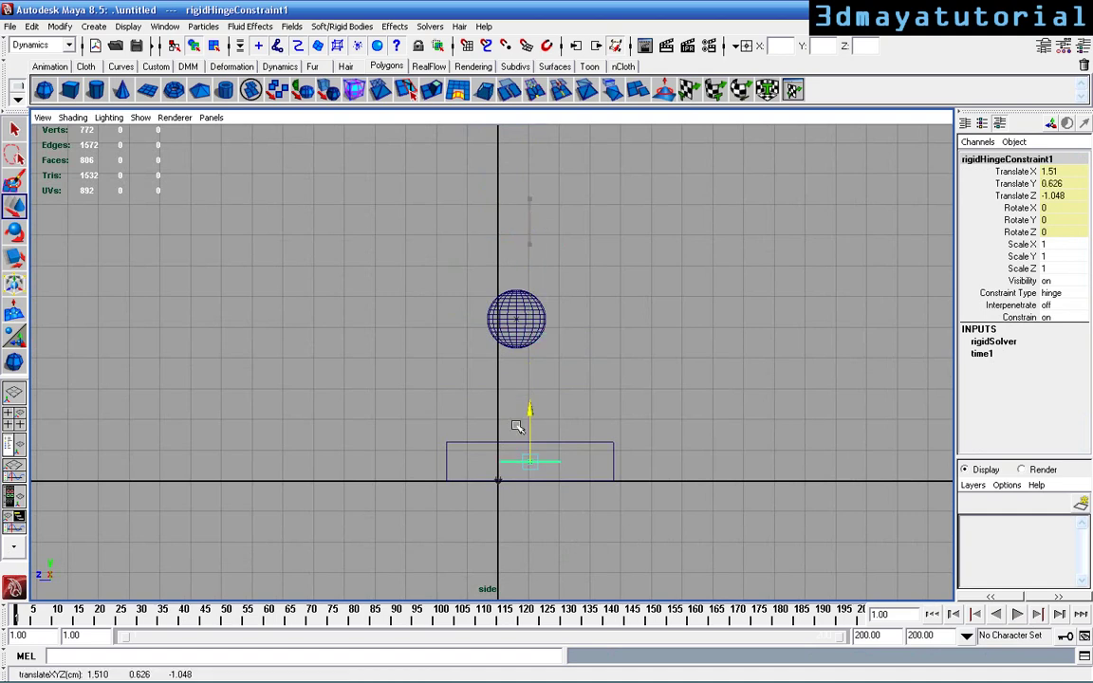
key("space")
key("space")
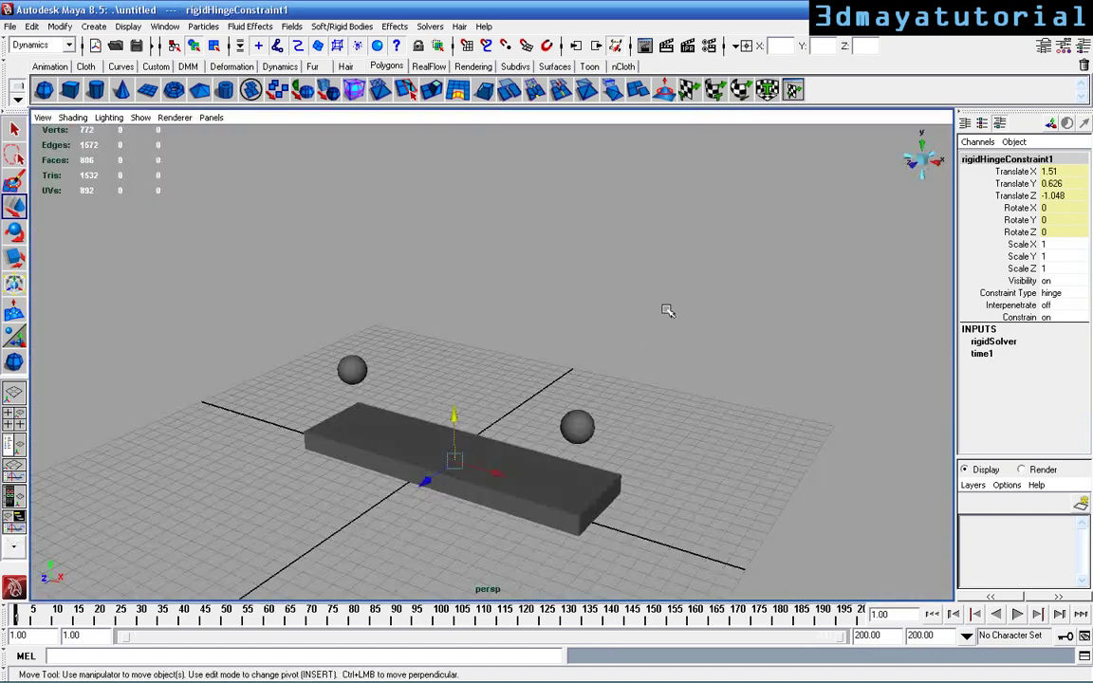
Play the simulation from the start with the lowered hinge, examine the plank's motion, and rewind to the first frame
middle_click_drag(668, 311, 690, 276, "alt")
left_click(933, 614)
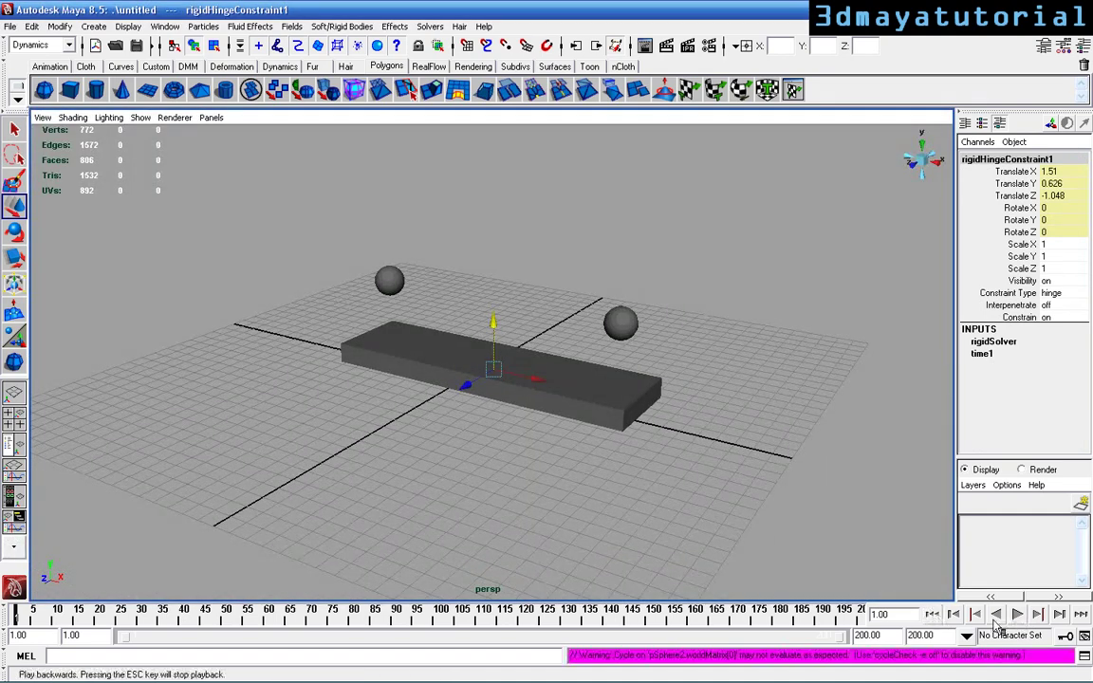
left_click(1022, 614)
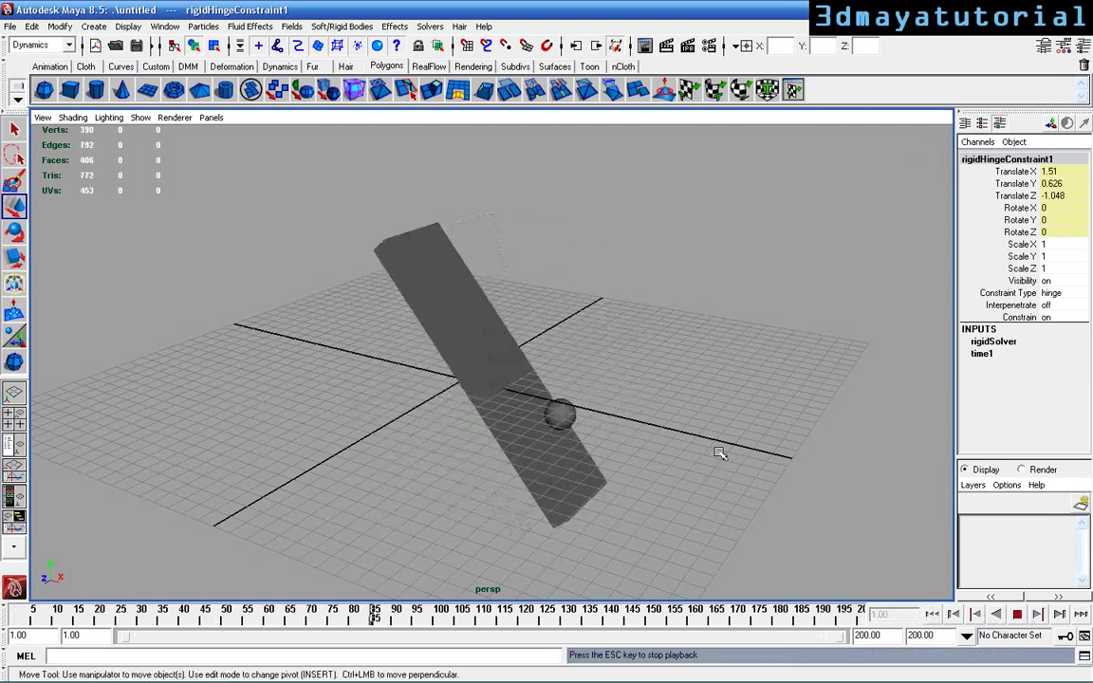
left_click(1019, 617)
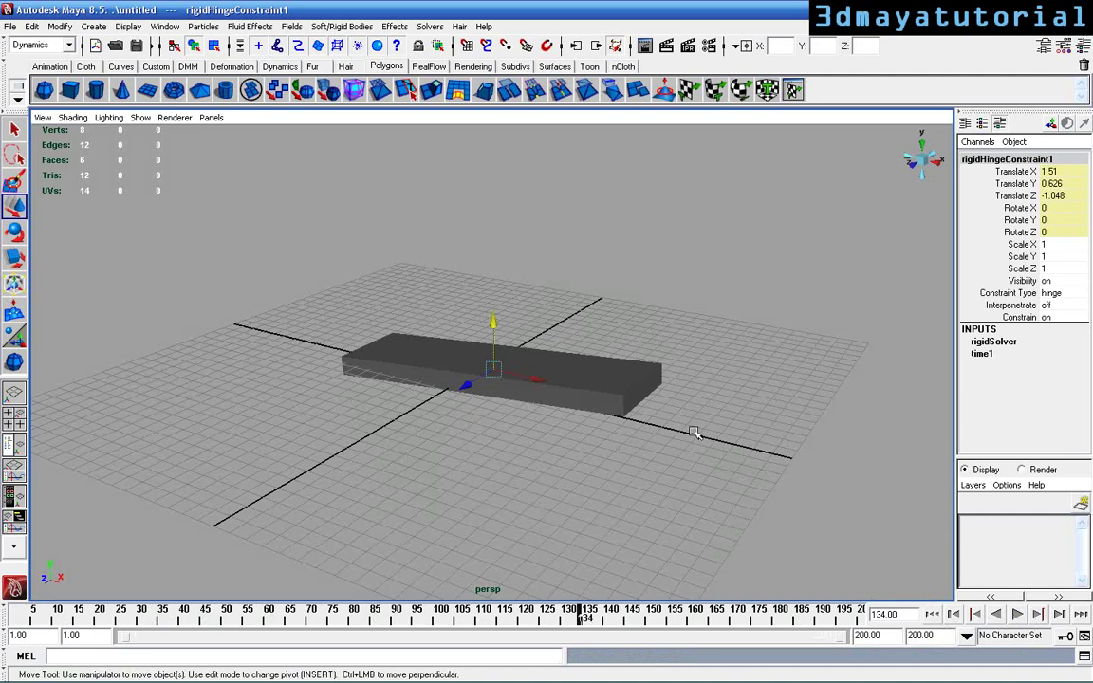
right_click_drag(696, 434, 618, 382, "alt")
middle_click_drag(692, 446, 692, 500, "alt")
left_click(932, 614)
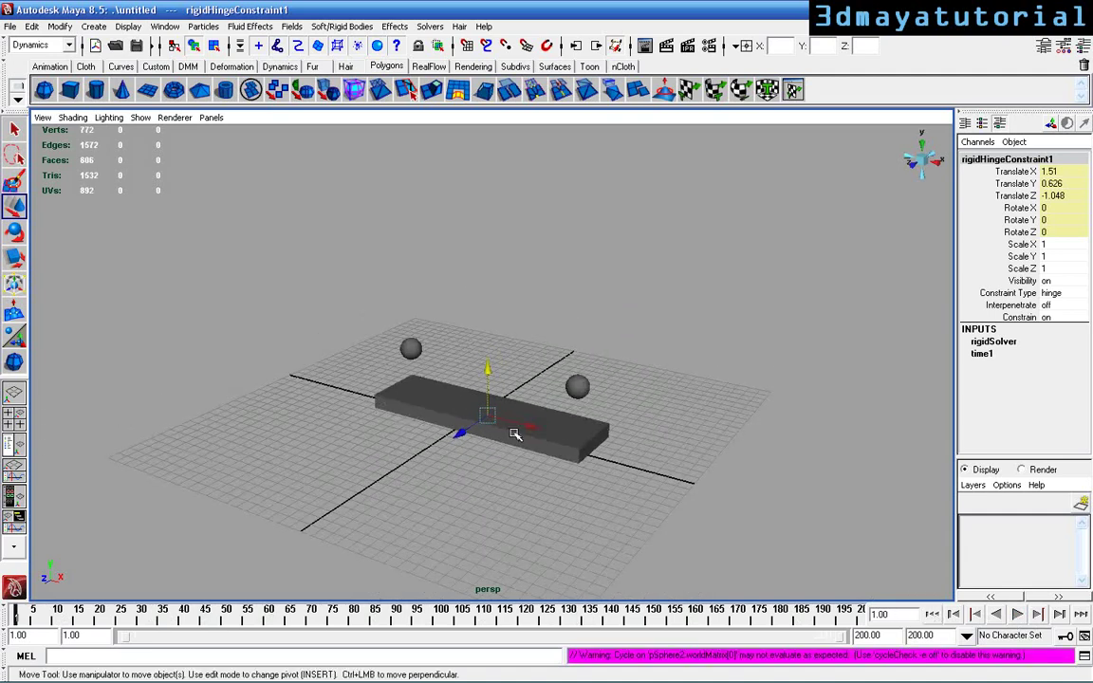
Set the plank's rigid body bounciness to 1.5 and its damping to 0.2
left_click(546, 445)
scroll(1089, 352, "down", 5)
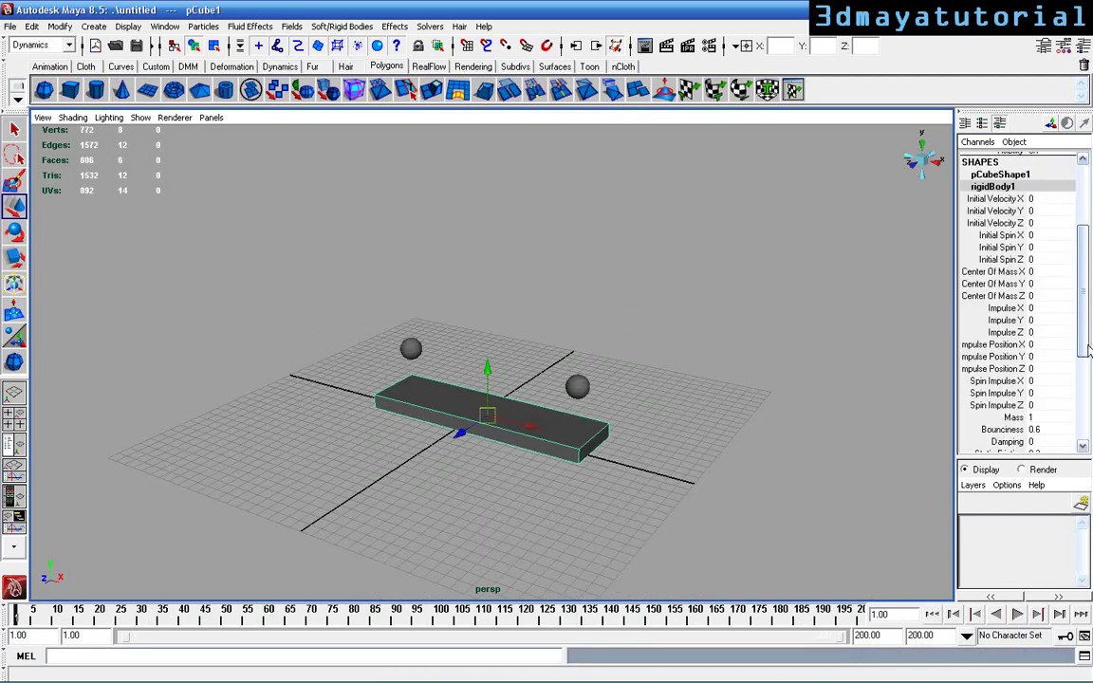
scroll(1089, 377, "down", 1)
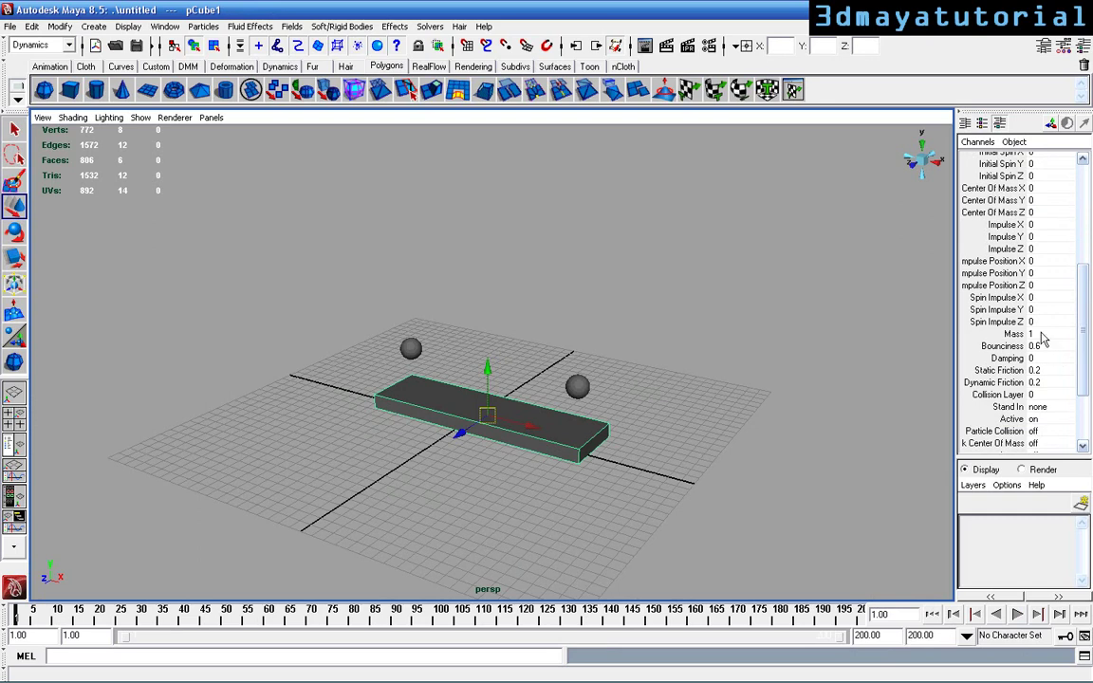
left_click(1070, 344)
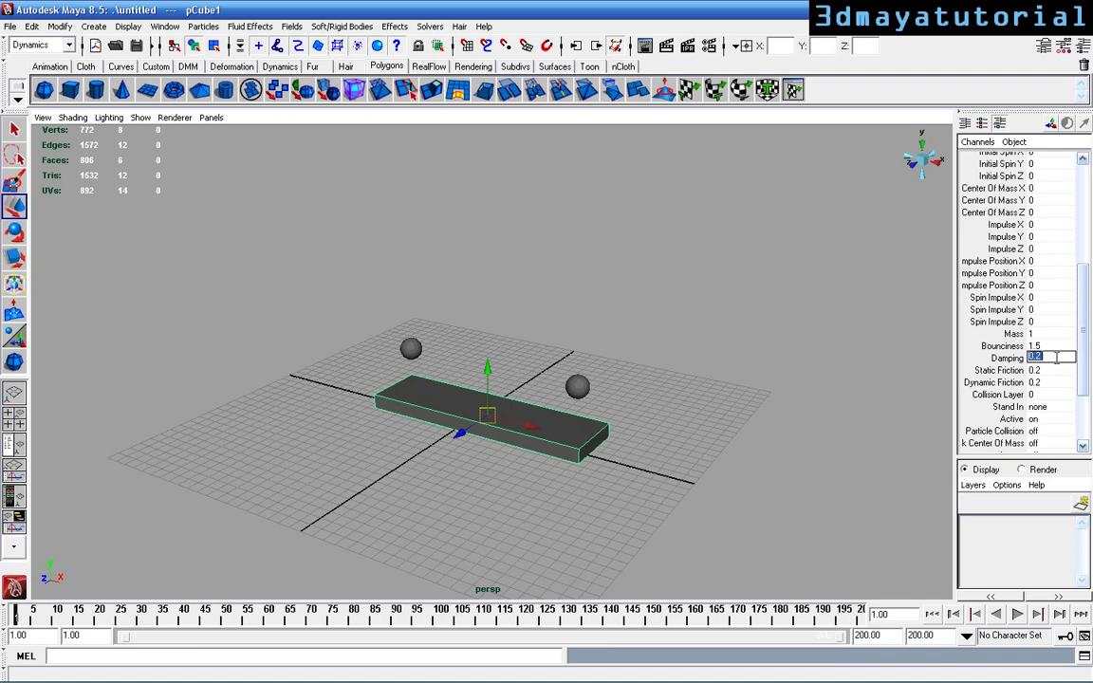
Play the simulation several times with the bouncier plank and examine the motion of plank and spheres from different angles
left_click(1019, 615)
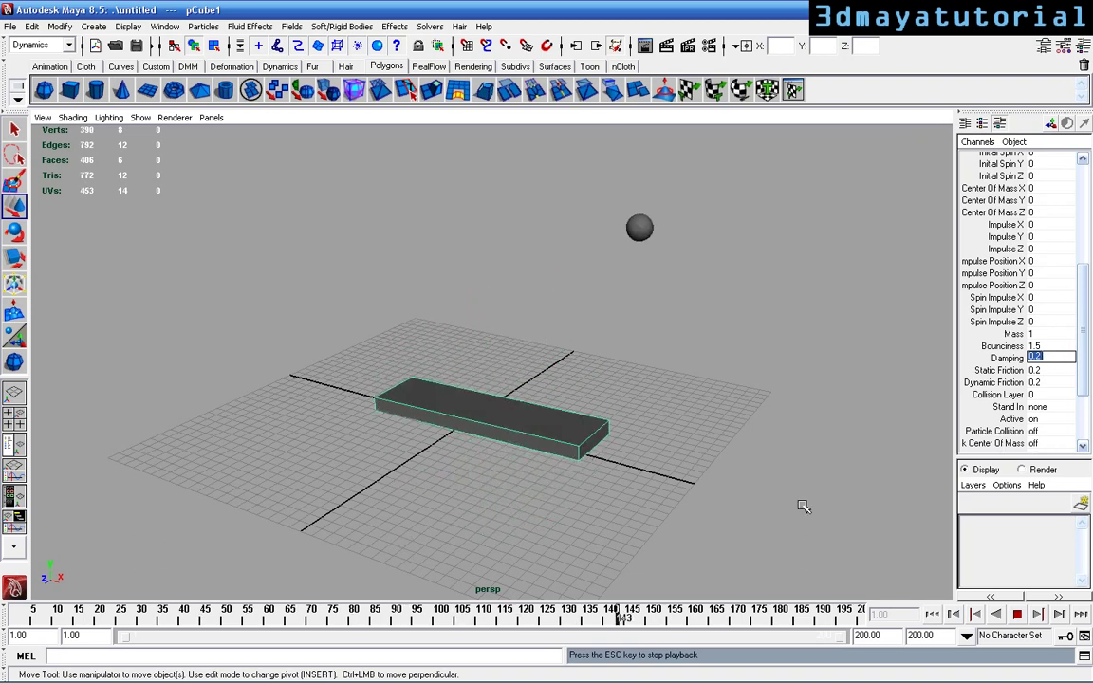
left_click_drag(719, 507, 793, 515, "alt")
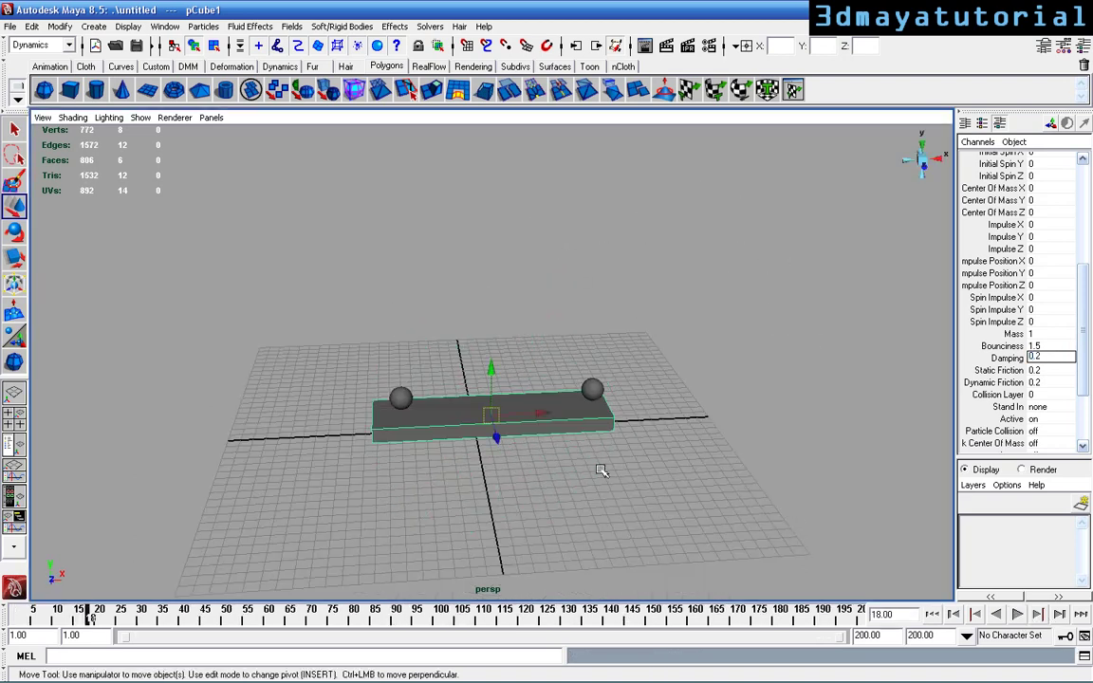
left_click(1021, 619)
left_click(1019, 615)
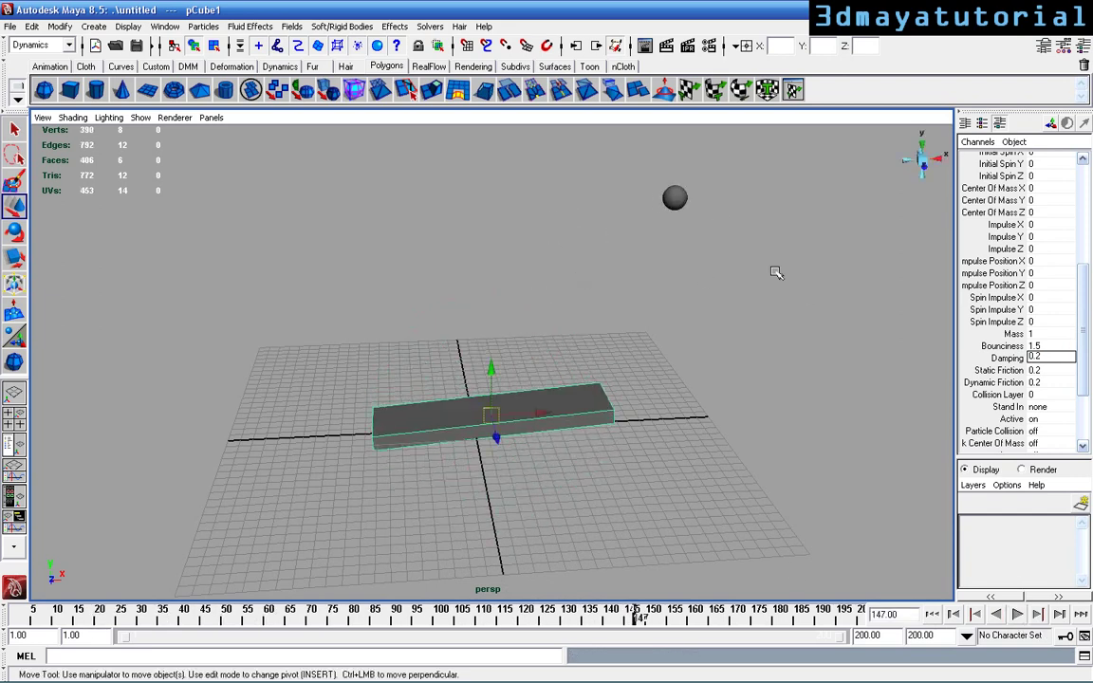
left_click_drag(854, 337, 845, 357)
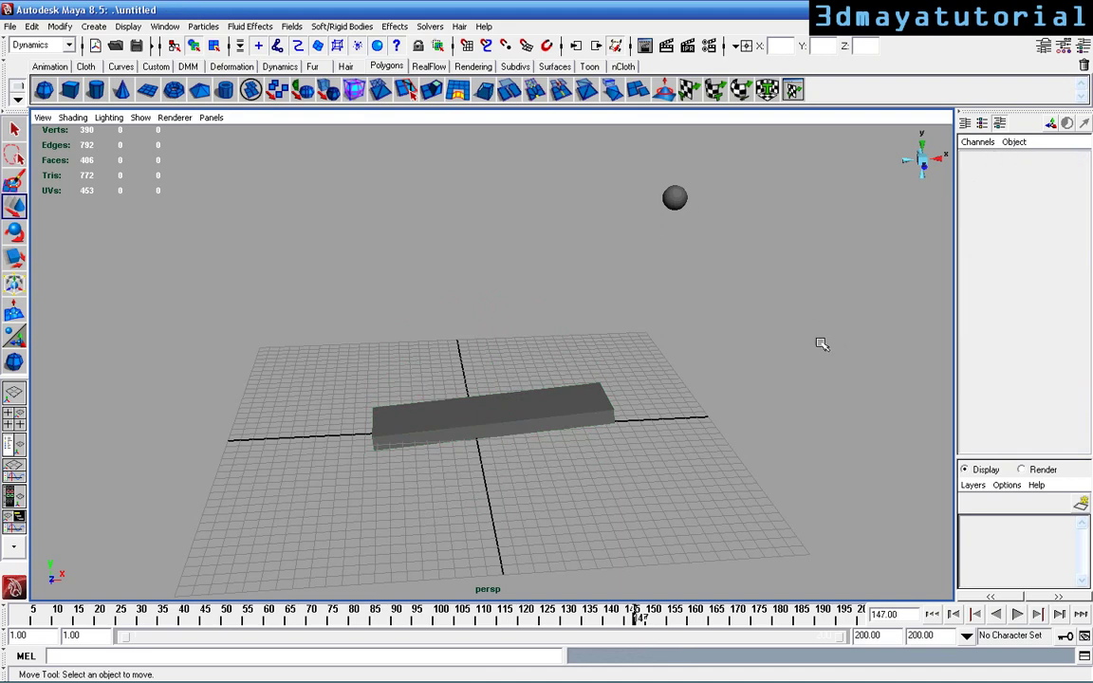
left_click(1018, 616)
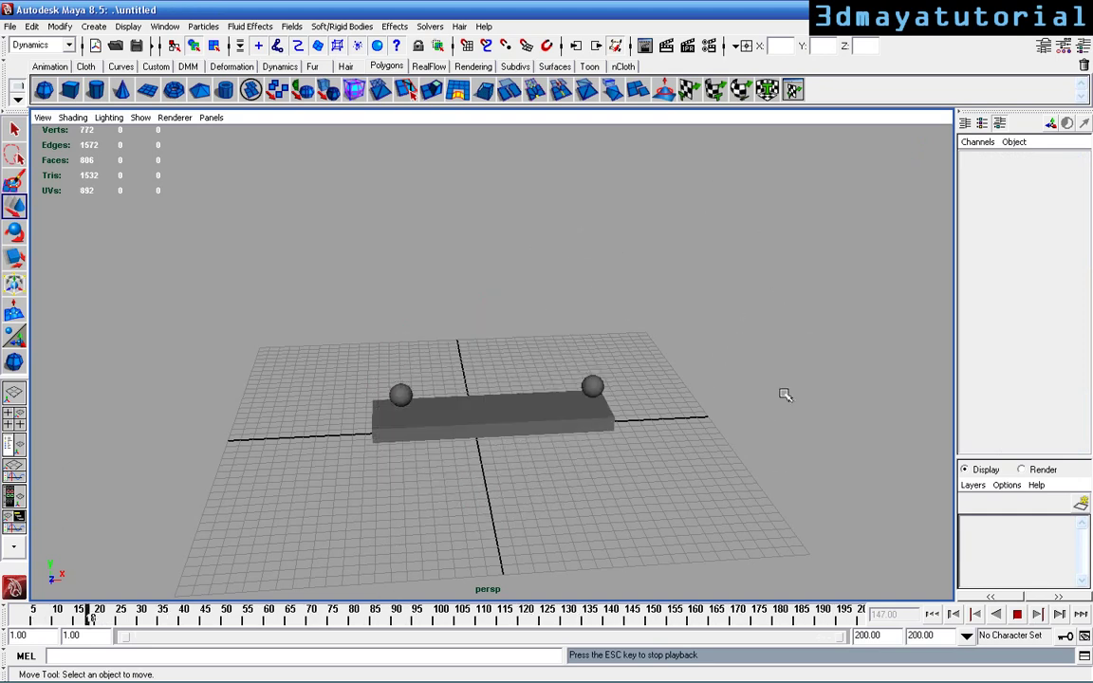
left_click(1017, 615)
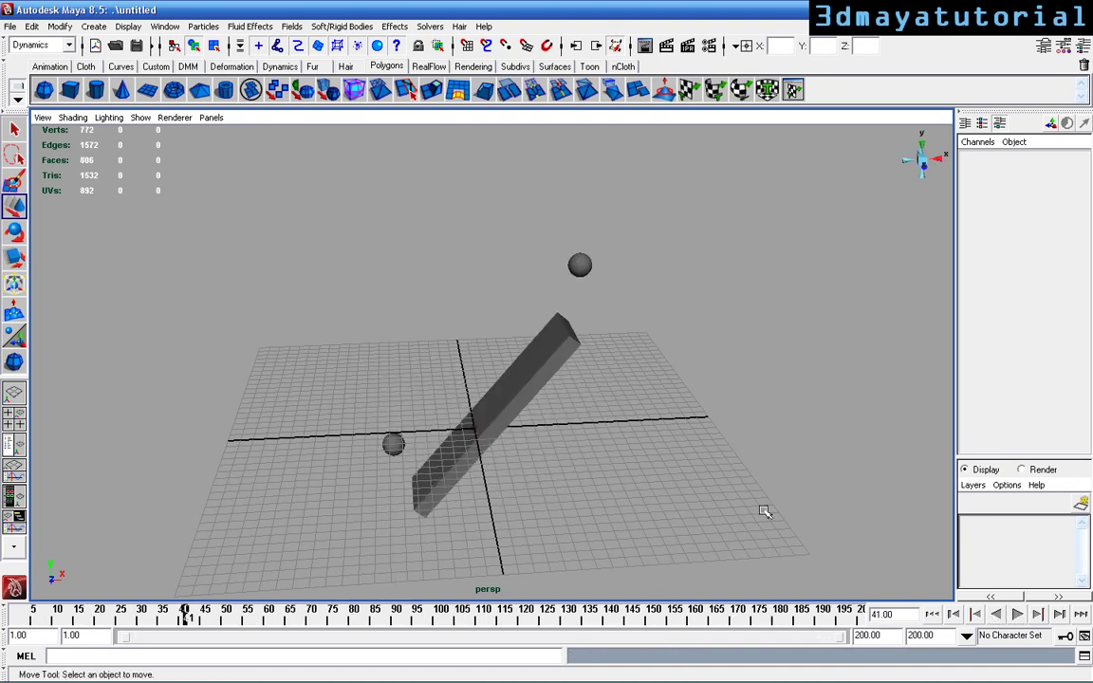
left_click_drag(764, 512, 597, 453, "alt")
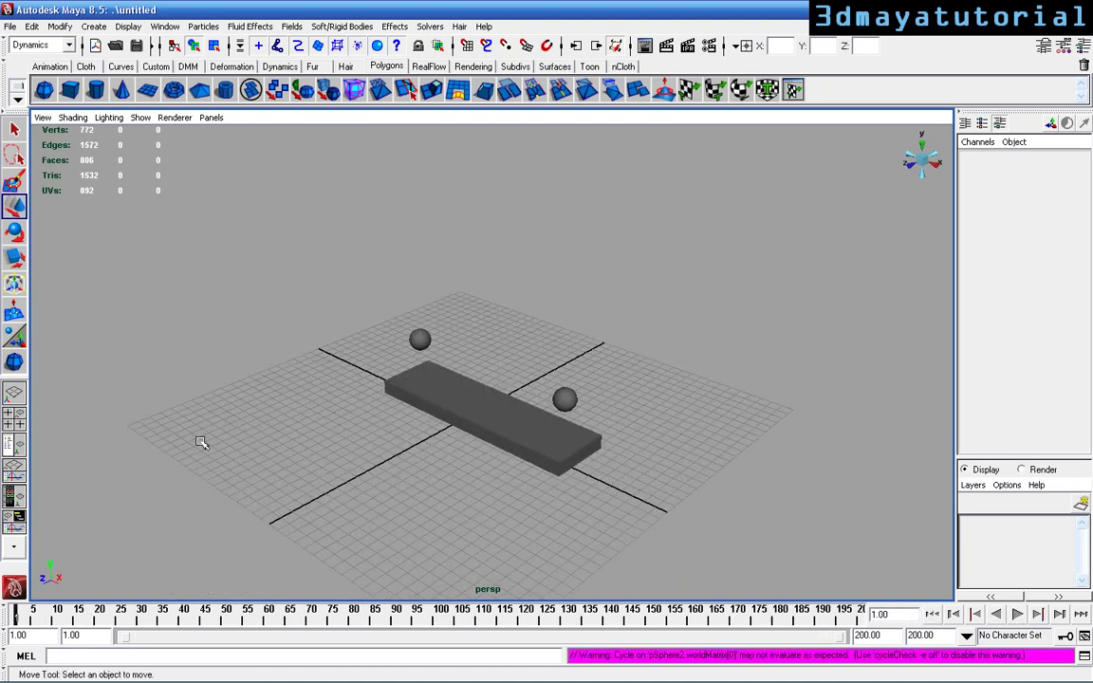
Move the hinge constraint above the plank to Translate X -5.42 and Y 10.507, and play the simulation to examine the plank's swing
left_click(13, 391)
left_click(116, 261)
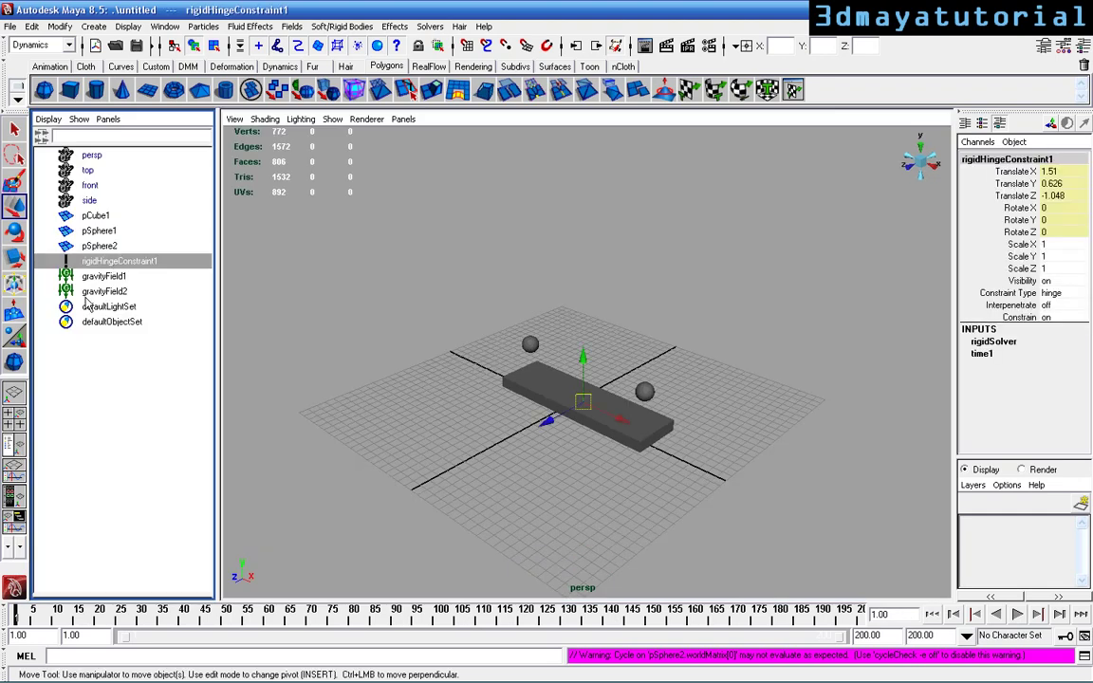
left_click(15, 391)
left_click_drag(489, 384, 491, 276)
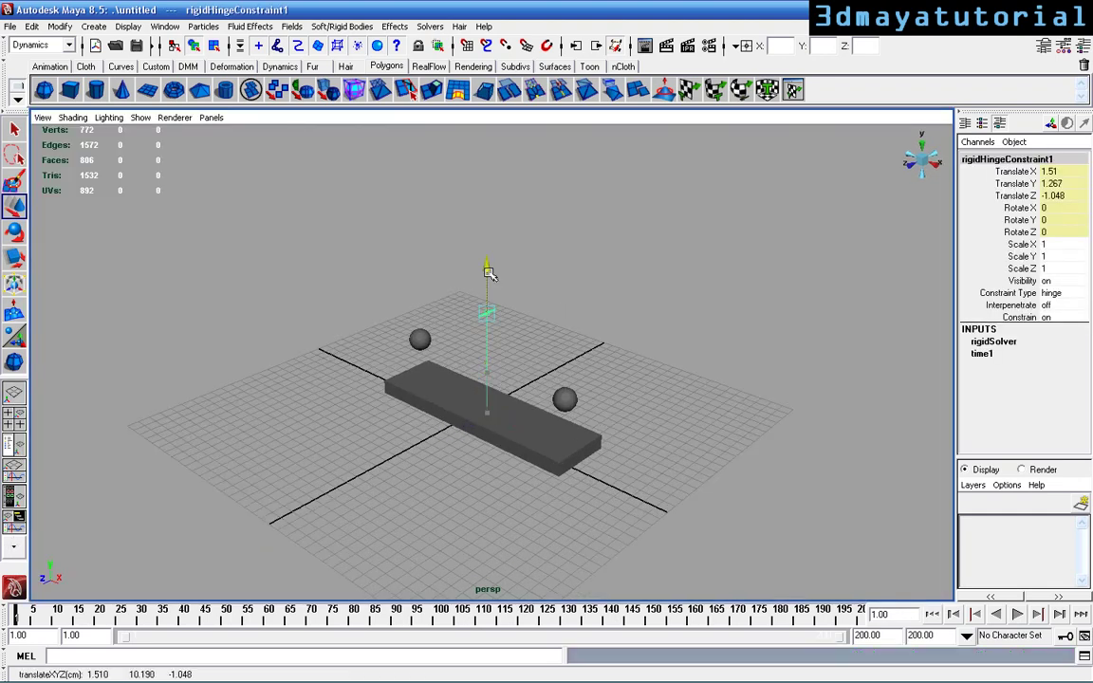
left_click_drag(556, 317, 461, 296)
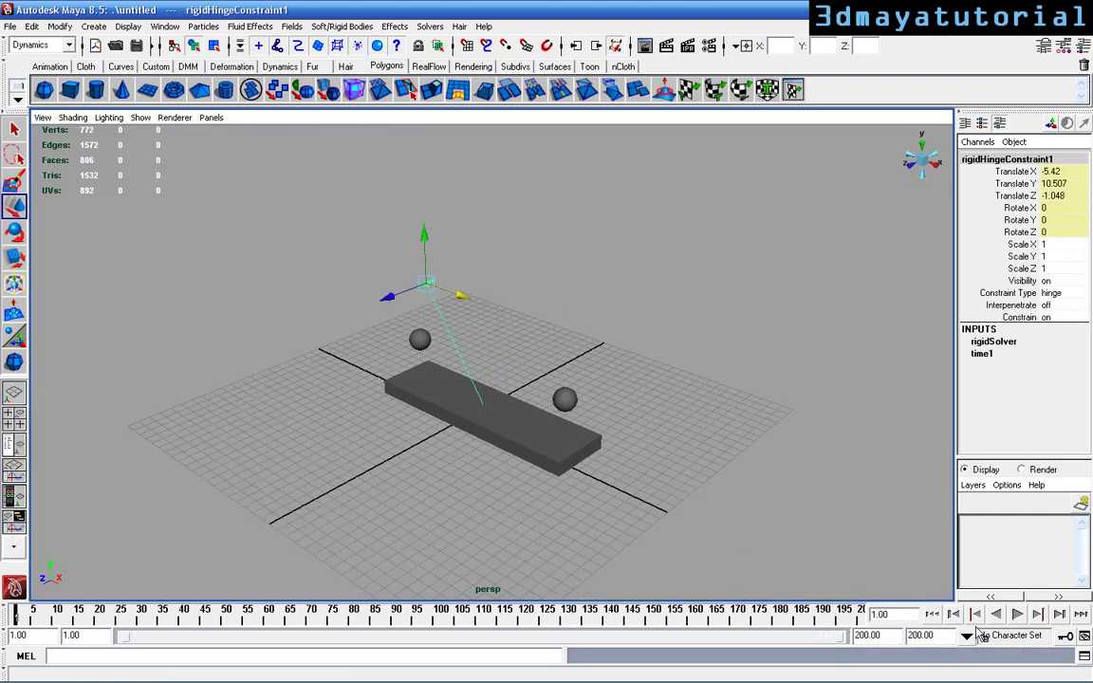
left_click(1017, 615)
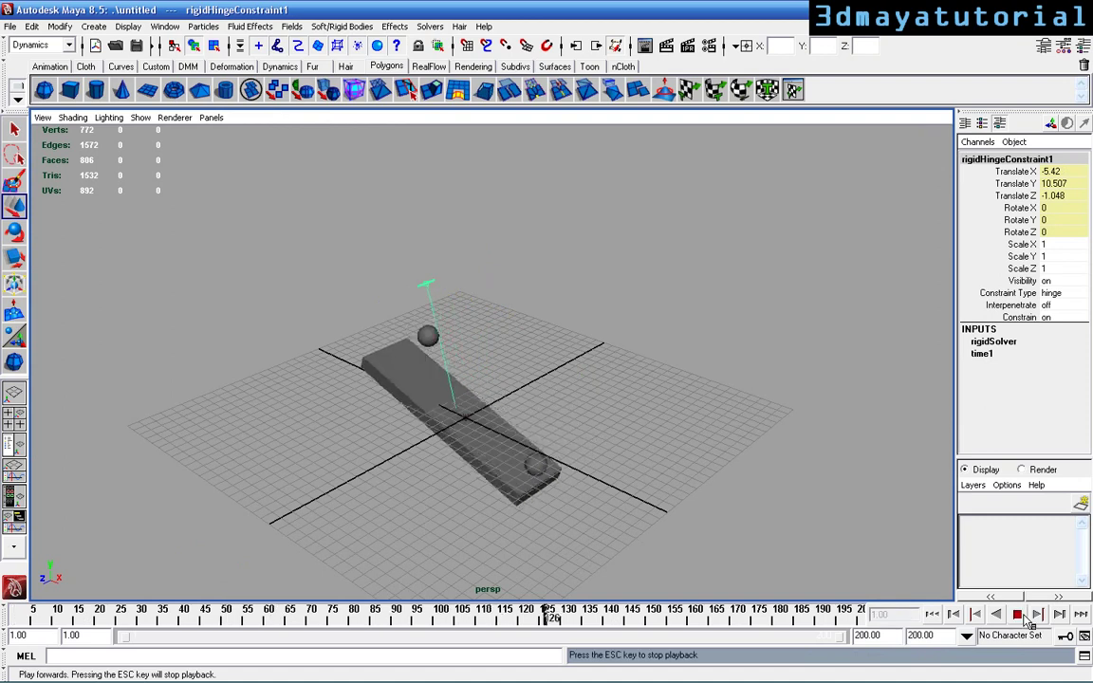
left_click(1016, 615)
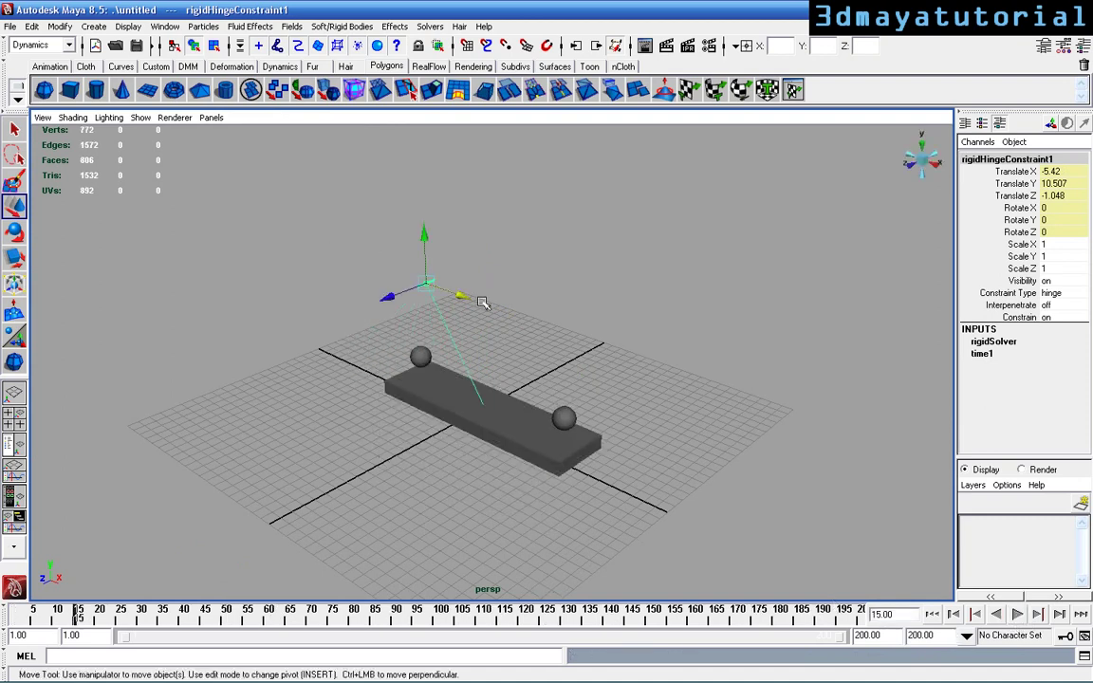
Shift the hinge constraint along X to 19.921, play the simulation from the start, and return to the first frame
left_click_drag(455, 293, 700, 470)
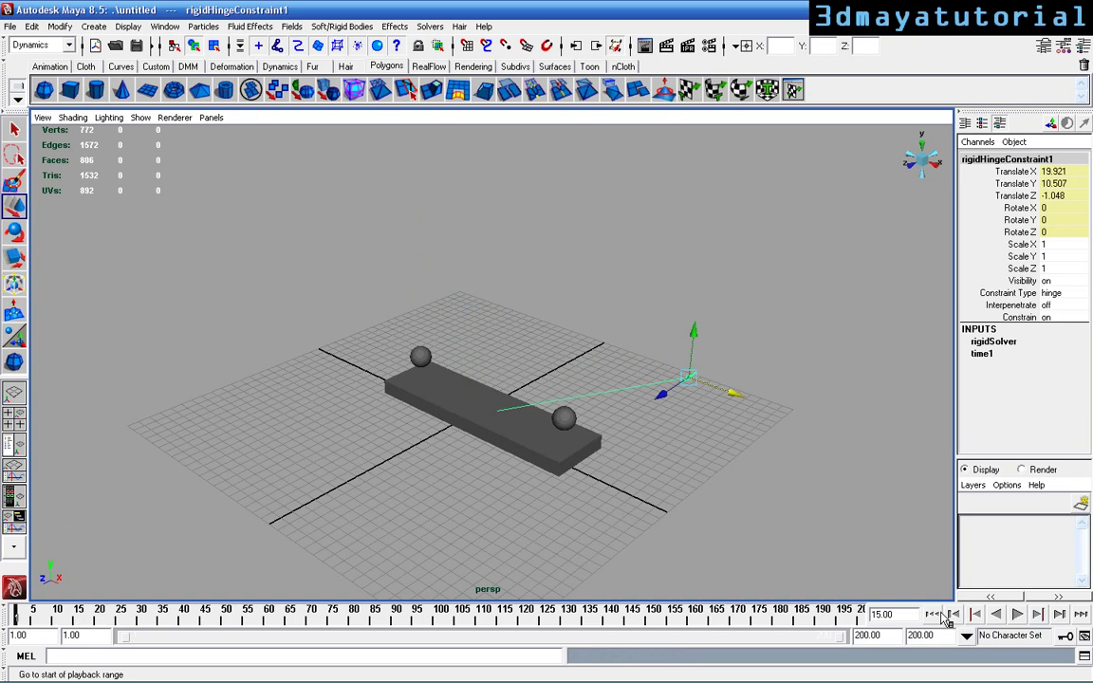
left_click(1016, 615)
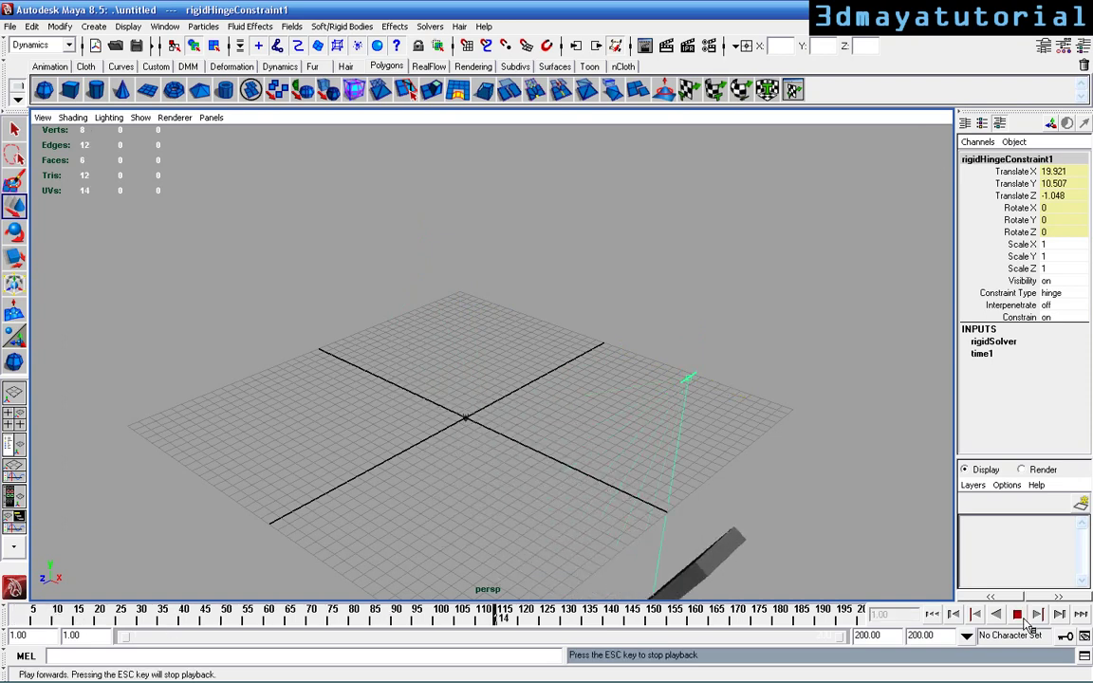
left_click(1017, 615)
left_click(953, 615)
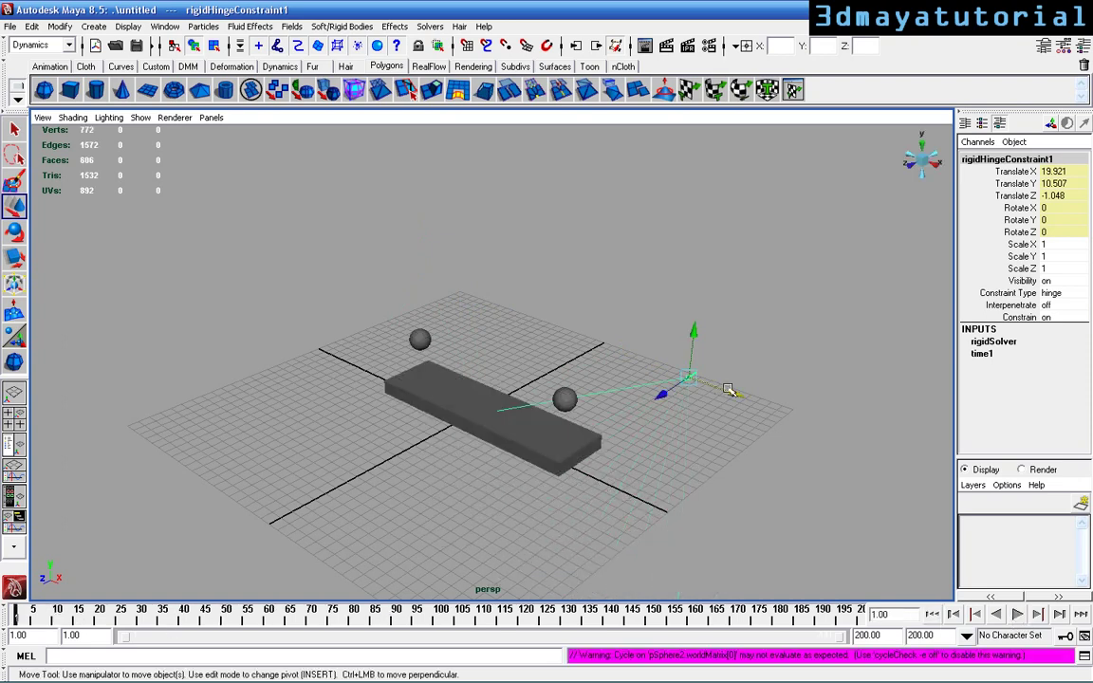
Place the hinge constraint below the plank at Translate X 1.058, Y -6.963, Z -0.268
left_click_drag(729, 390, 536, 304)
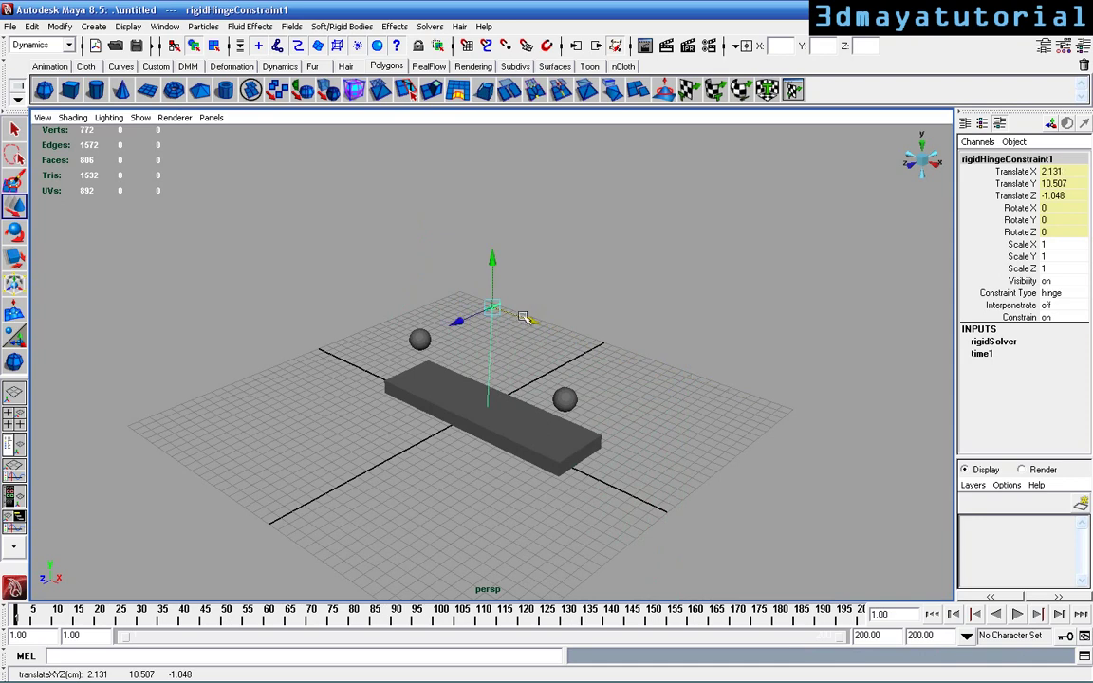
left_click(507, 422)
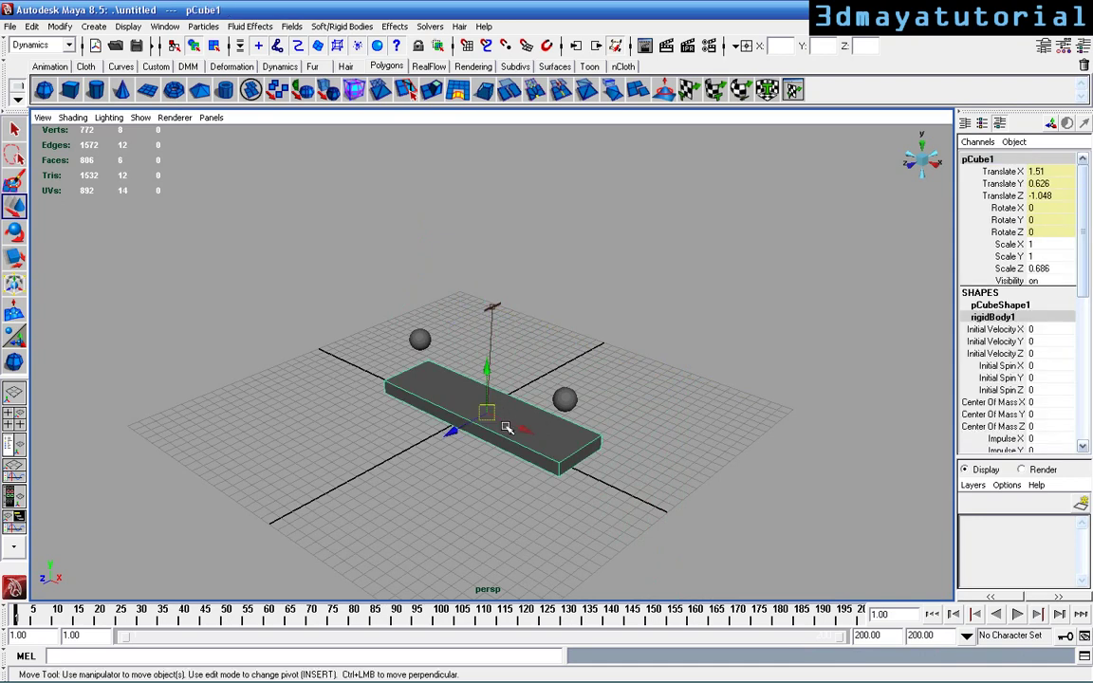
left_click(492, 308)
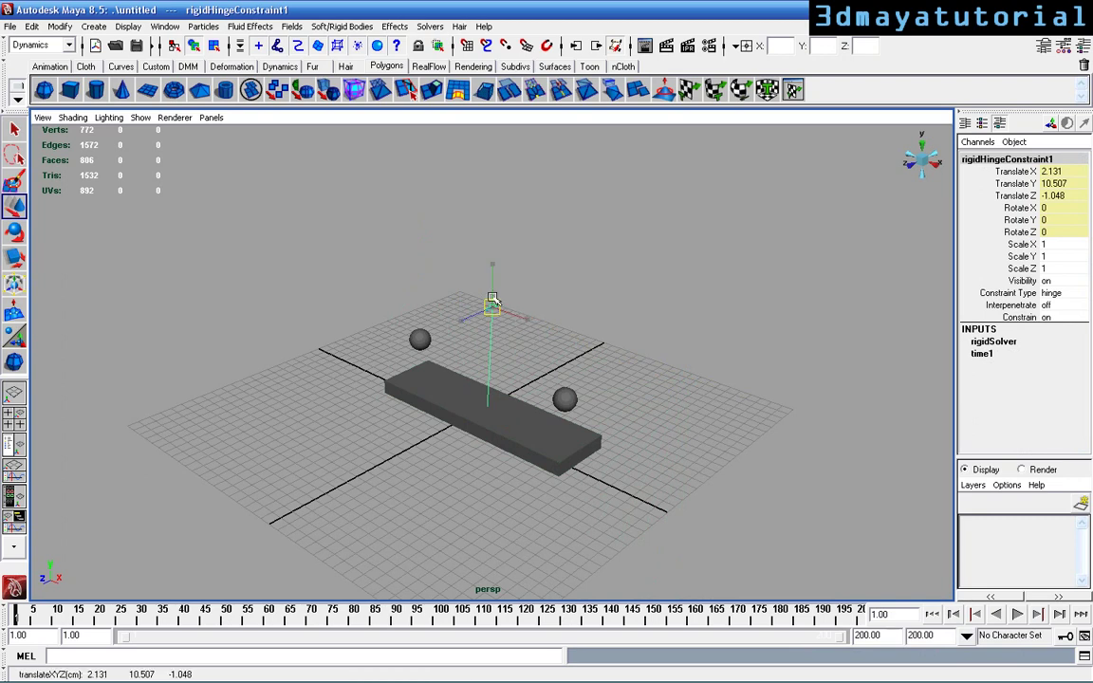
mouse_move(497, 306)
left_mouse_down()
mouse_move(494, 332)
mouse_move(551, 317)
mouse_move(508, 314)
left_mouse_up()
middle_click_drag(525, 343, 564, 437, "alt")
left_click_drag(553, 435, 533, 422, "alt")
left_click_drag(524, 365, 527, 510)
left_click_drag(528, 561, 516, 504, "alt")
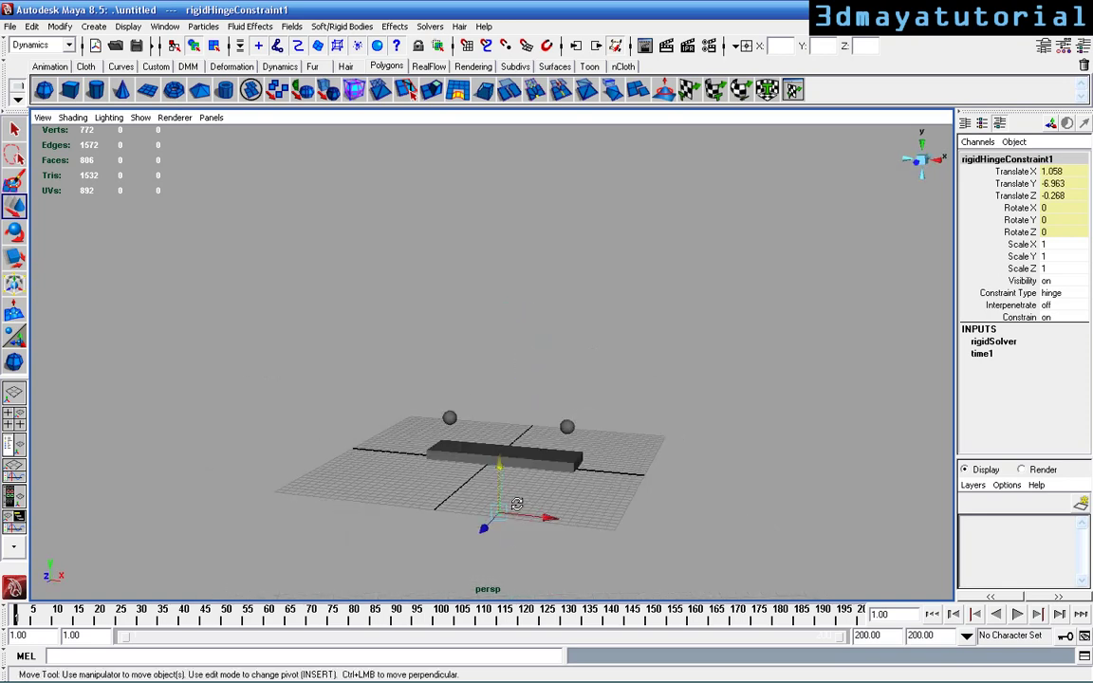
Play the simulation with the hinge below the plank, stop it, and examine the plank from different angles
left_click(1017, 614)
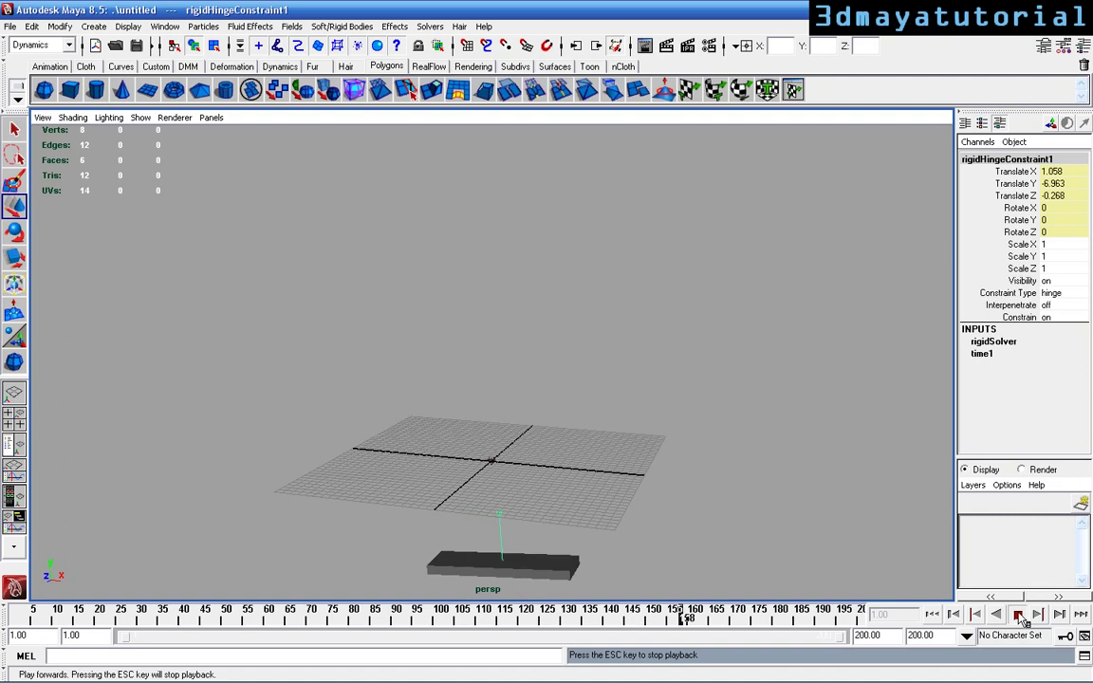
key("Escape")
left_click_drag(655, 446, 623, 469, "alt")
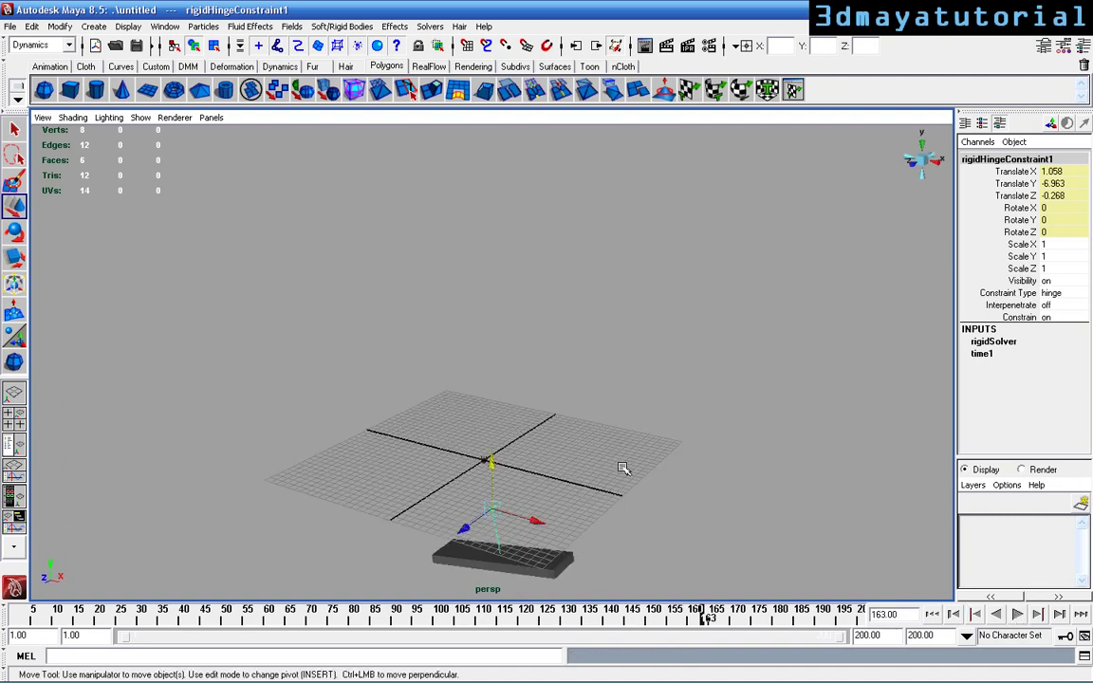
middle_click_drag(622, 468, 666, 345, "alt")
right_click_drag(666, 344, 651, 401, "alt")
middle_click_drag(651, 402, 632, 471, "alt")
From the first frame, raise the hinge constraint to Translate Y 0.303 inside the plank and play the simulation
left_click(933, 615)
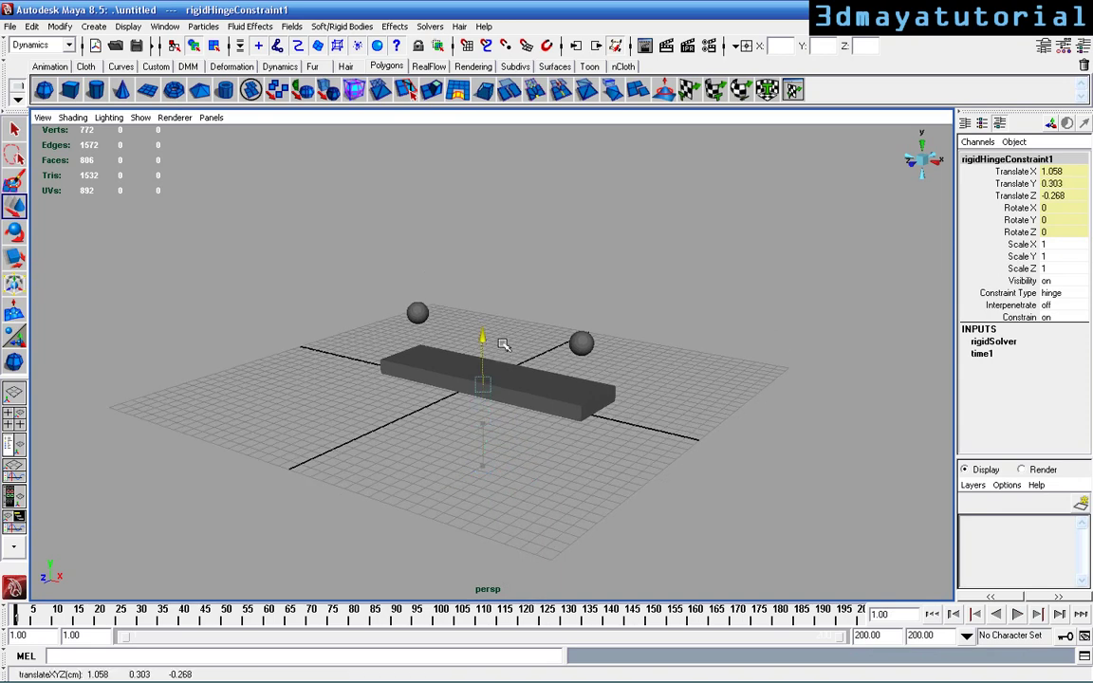
right_click_drag(503, 344, 576, 425, "alt")
middle_click_drag(577, 425, 525, 547, "alt")
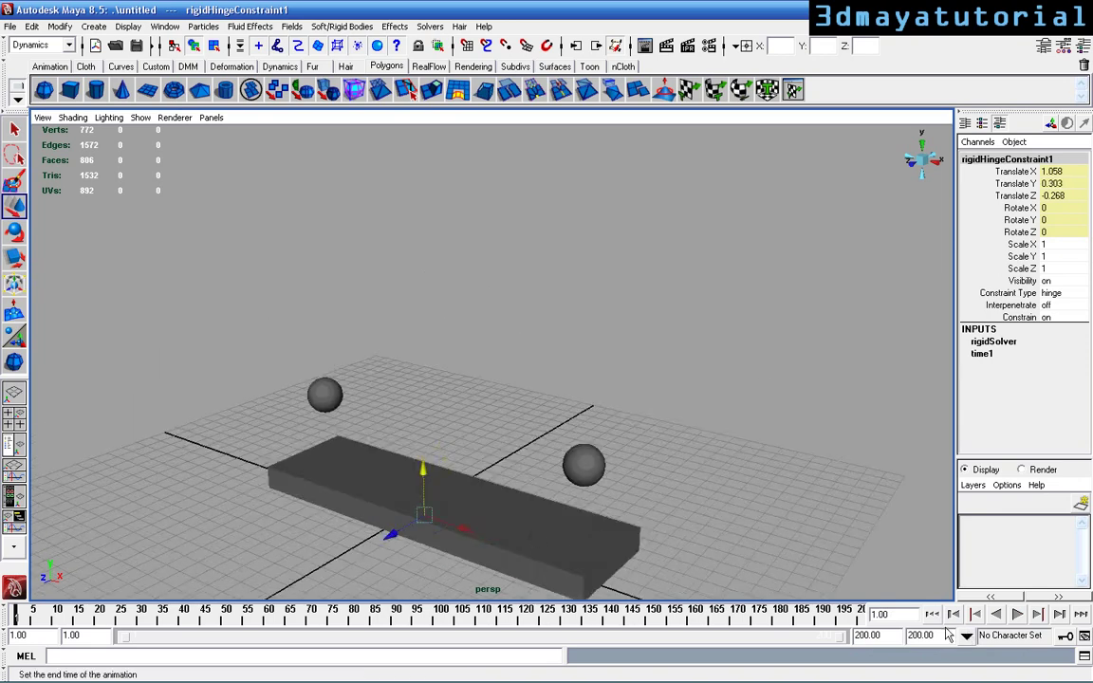
left_click(1037, 615)
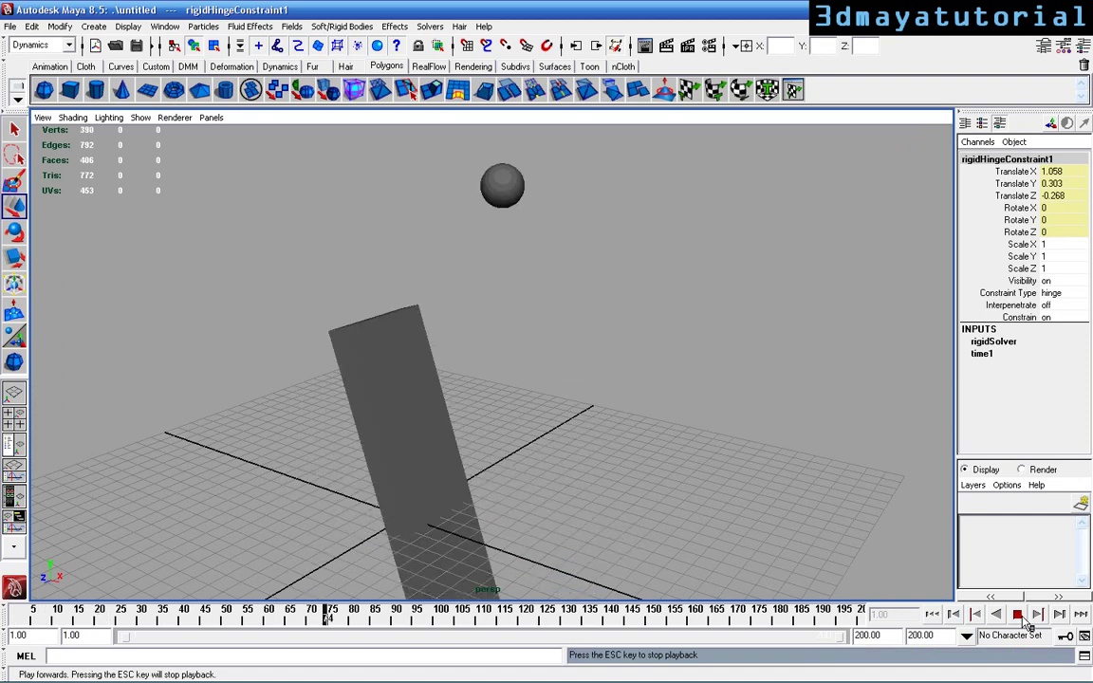
left_click(1021, 616)
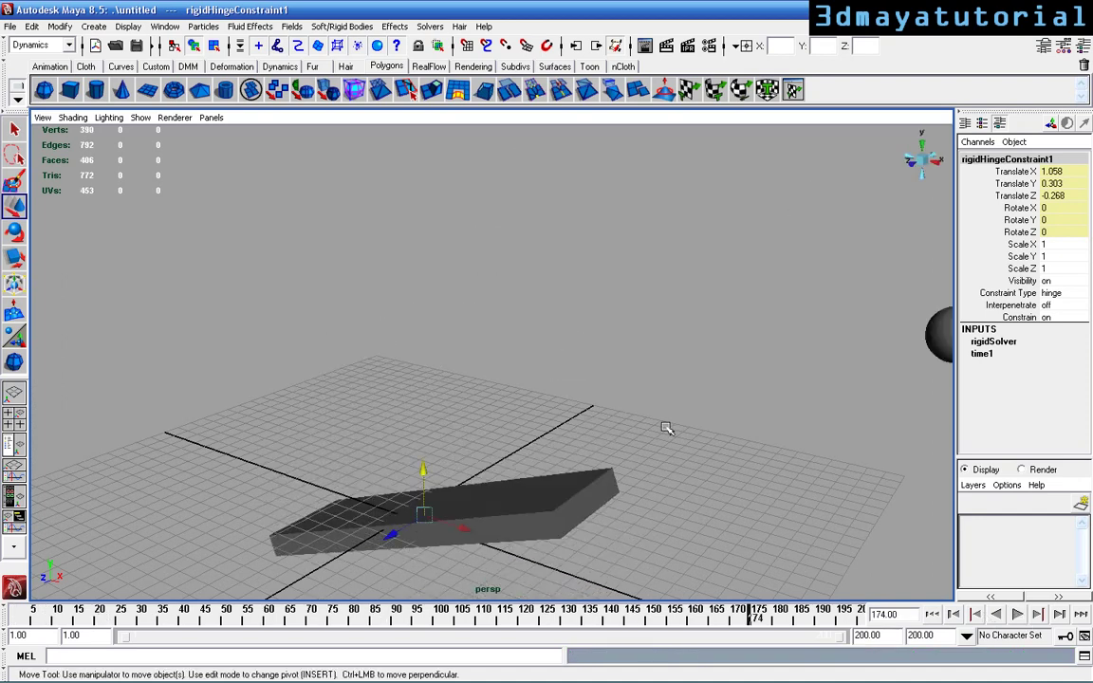